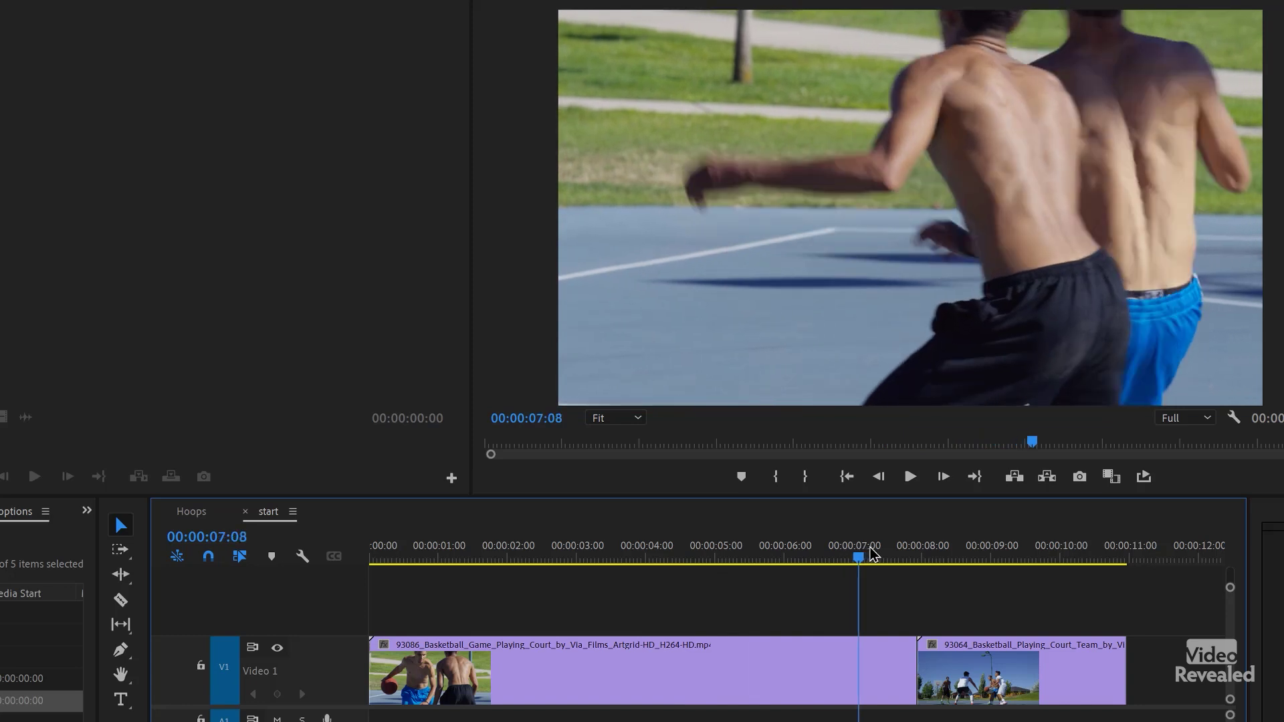
- Scrub and play the footage around the cut to find the matching dribble action in both basketball clips
left_click_drag(908, 550, 994, 564)
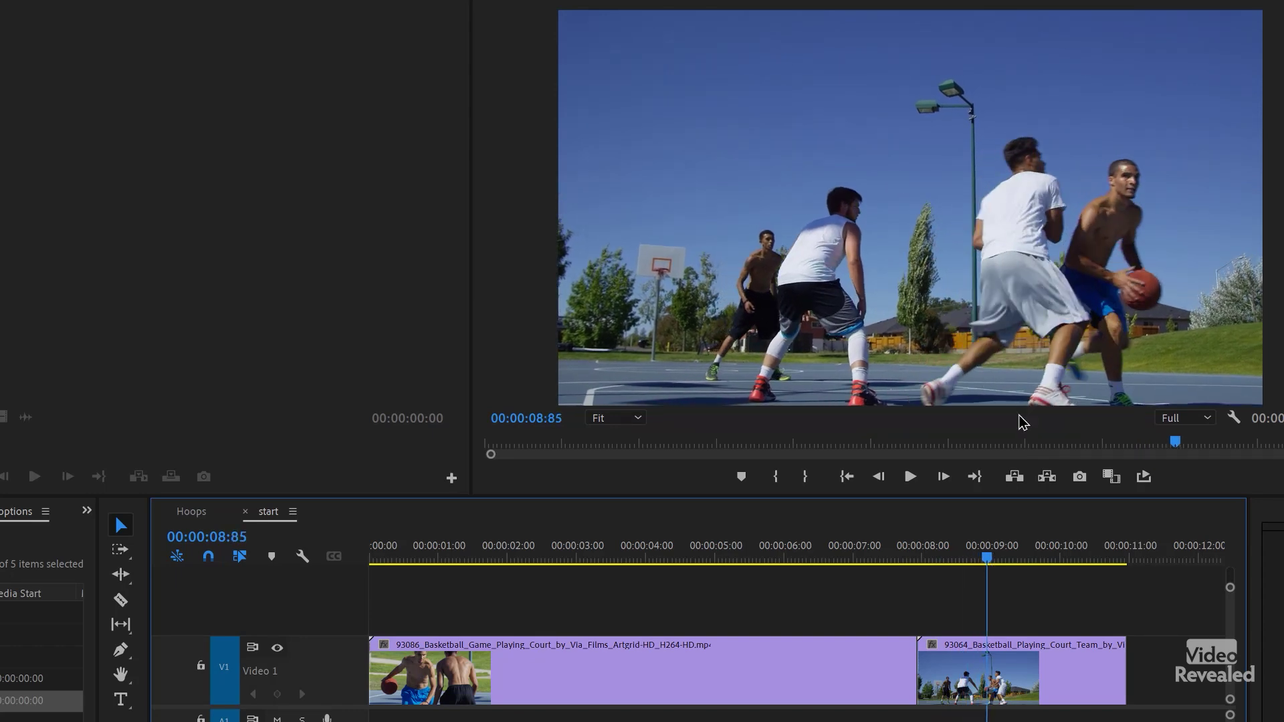
left_click_drag(971, 565, 805, 584)
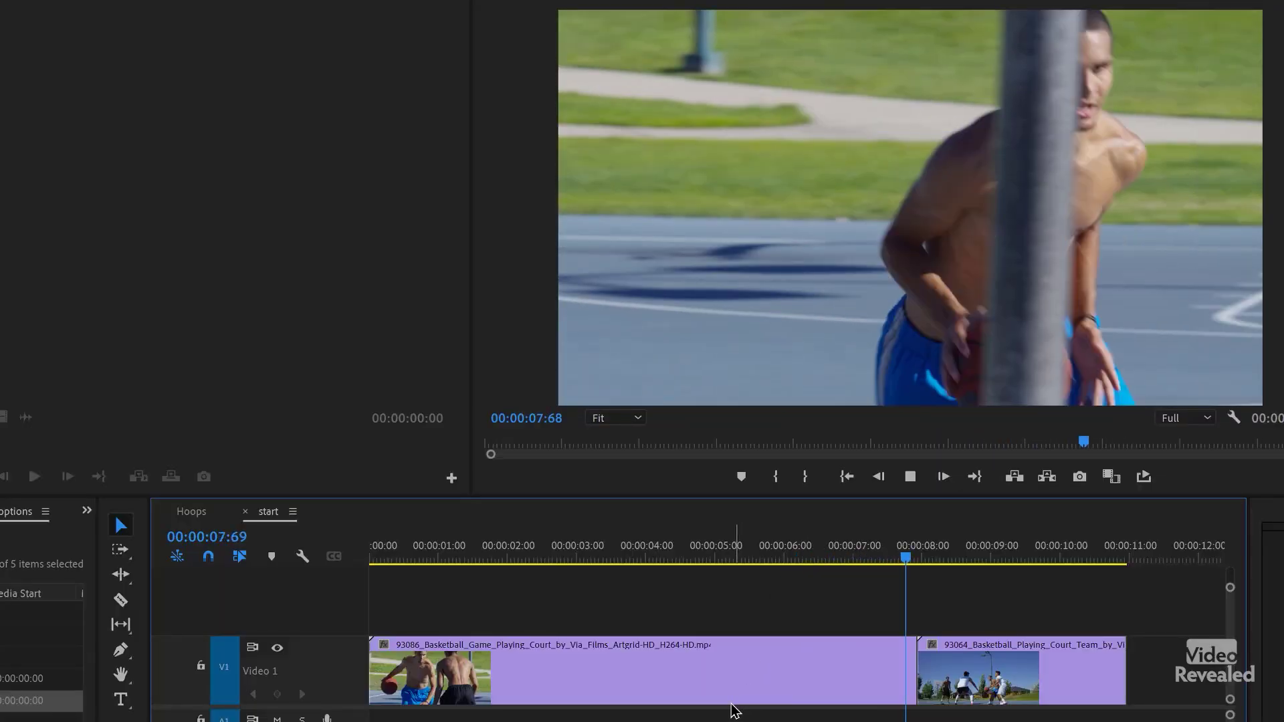
left_click(801, 559)
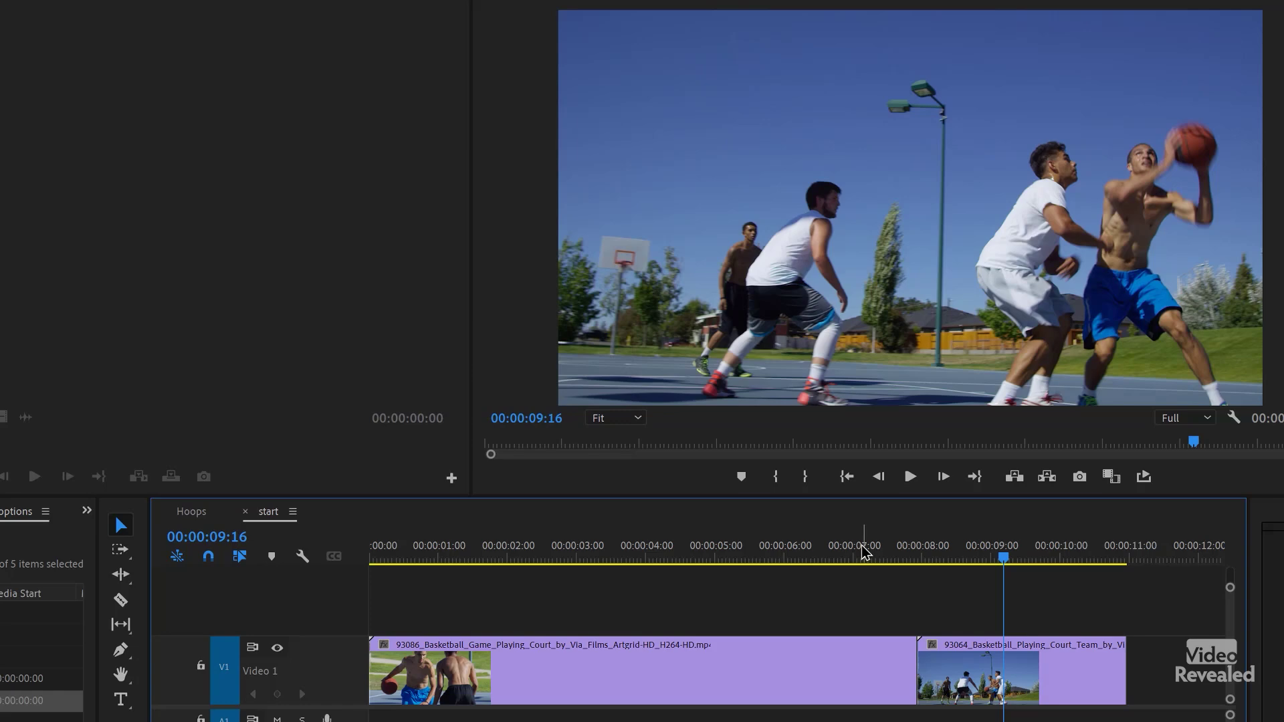
mouse_move(862, 545)
left_mouse_down()
mouse_move(814, 548)
mouse_move(888, 551)
mouse_move(876, 549)
left_mouse_up()
left_click_drag(961, 558, 975, 561)
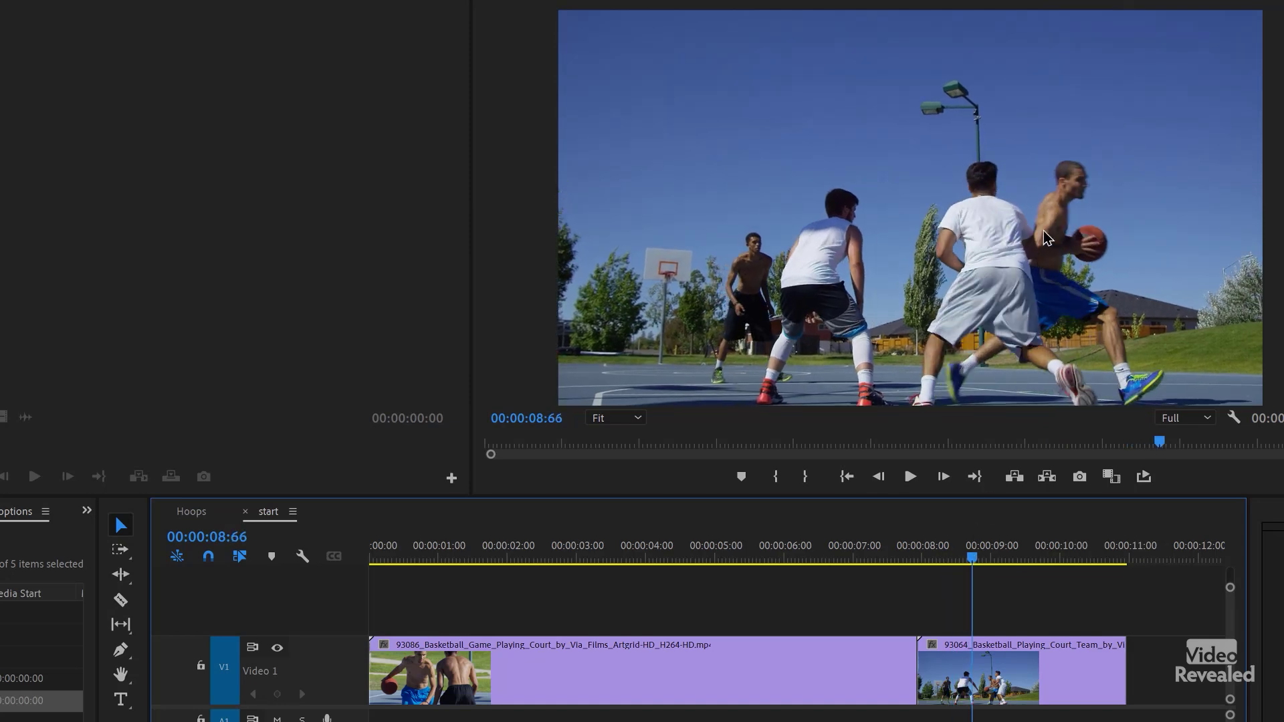
- Trim the first clip's end to 00:00:07:28, cut the second clip's start at 00:00:08:67, and close the gap between them
left_click_drag(841, 545, 879, 564)
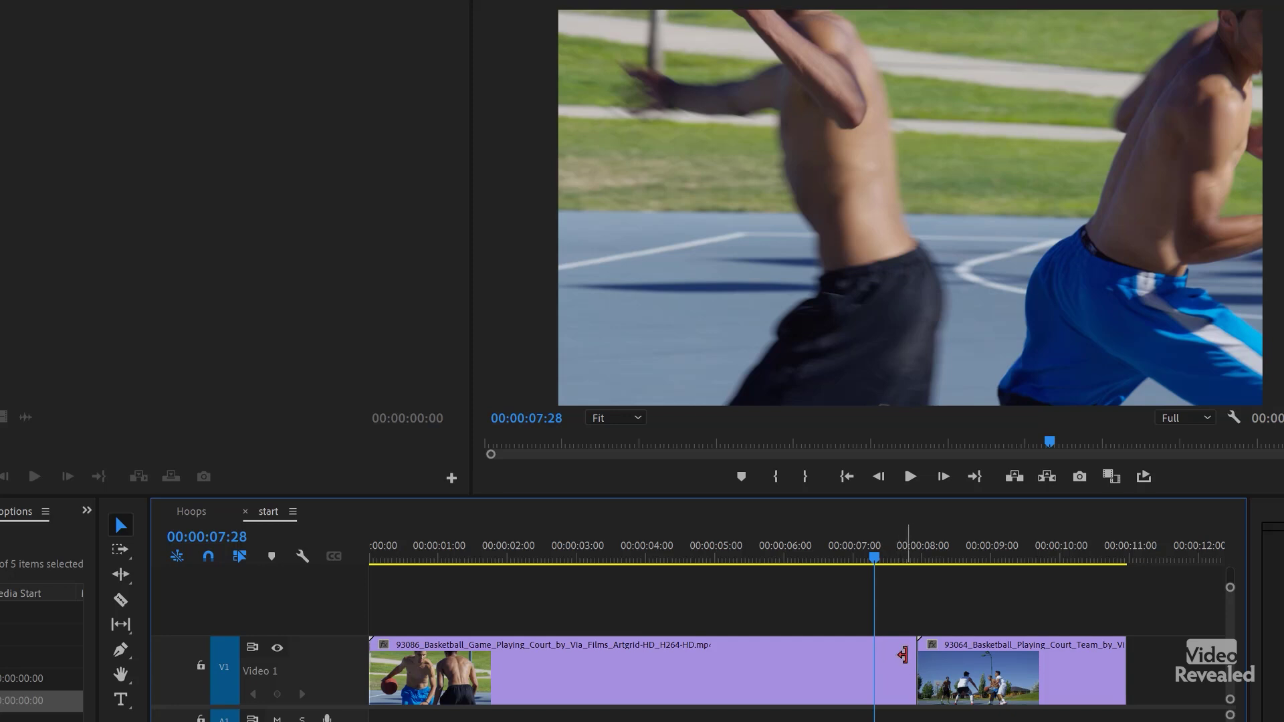
left_click_drag(903, 655, 860, 654)
left_click_drag(923, 562, 974, 562)
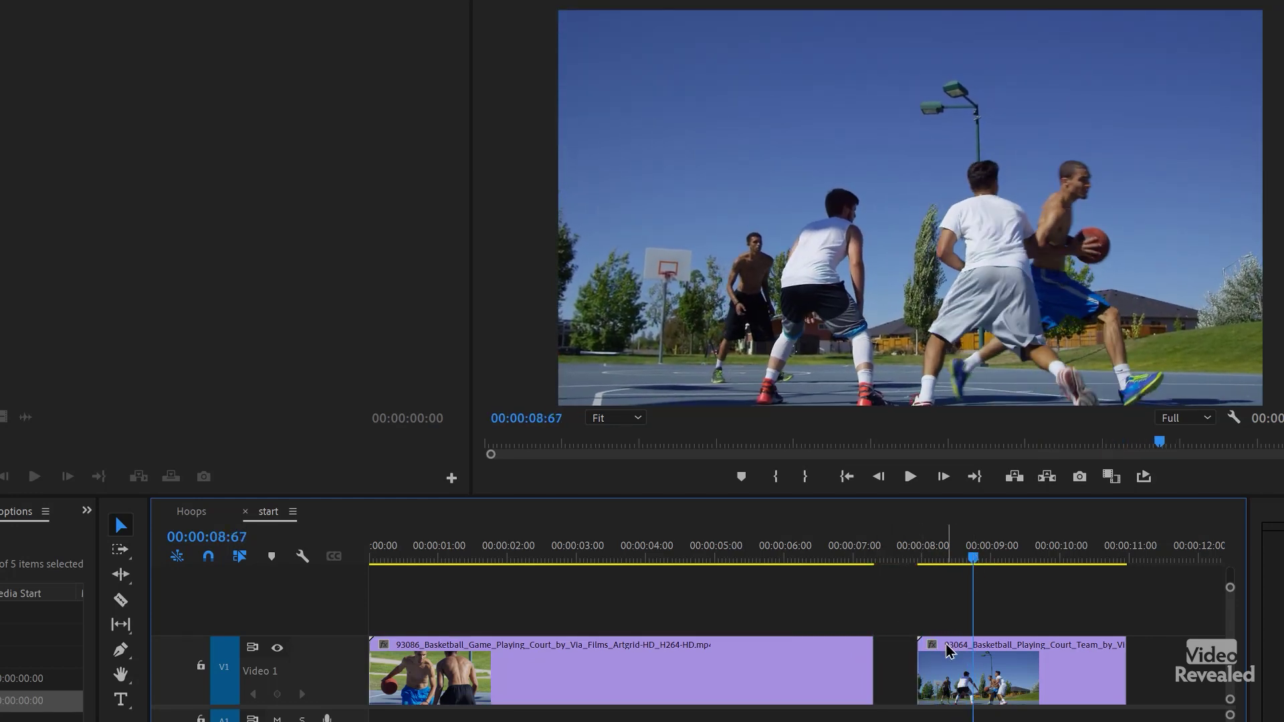
left_click_drag(926, 659, 884, 668)
- Play the sequence across the new cut to check how the action matches
left_click(763, 560)
key("space")
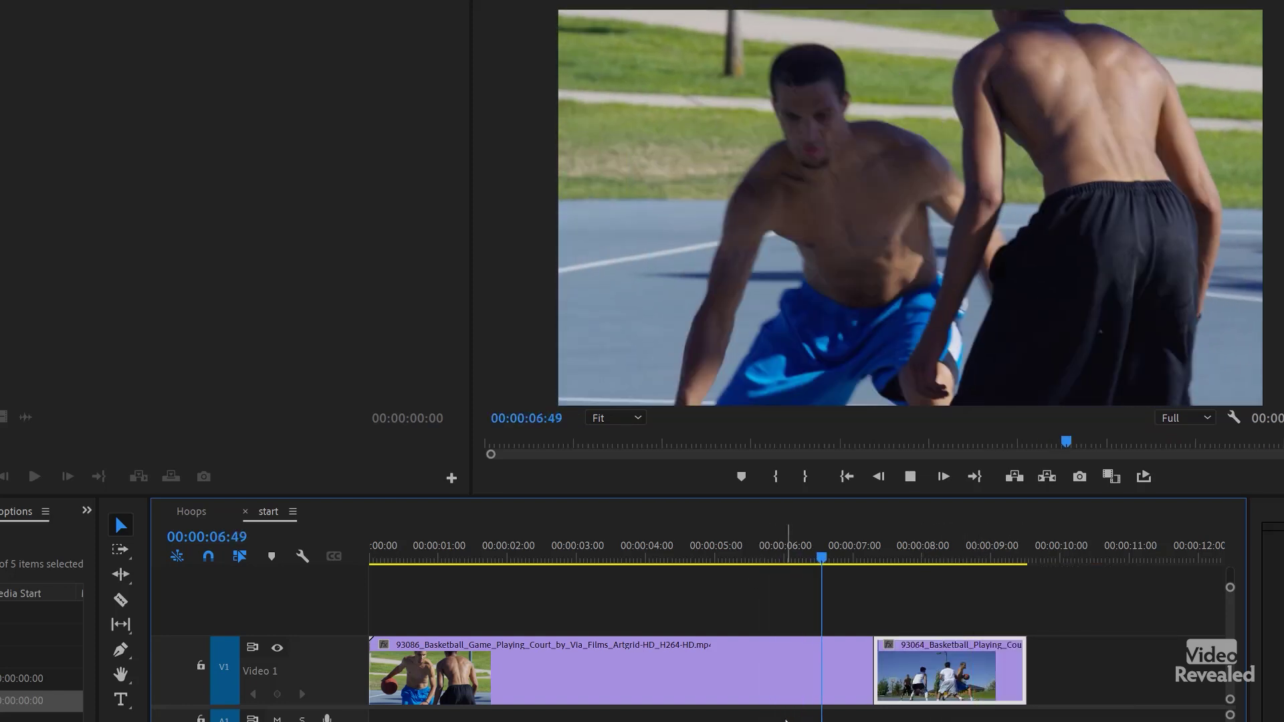
key("space")
left_click(806, 558)
key("space")
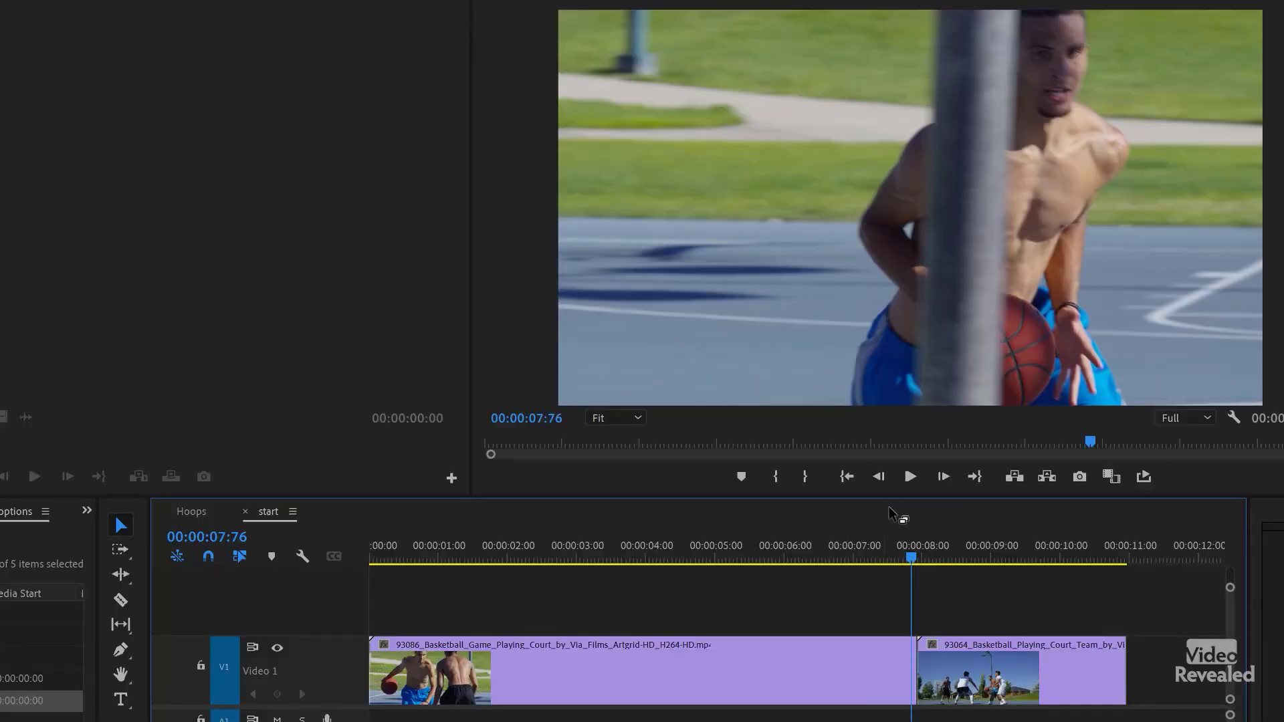
- Ripple-trim the first clip's end to 00:00:07:23 with the Ripple Edit tool, and undo that trim
mouse_move(864, 550)
left_mouse_down()
mouse_move(835, 555)
mouse_move(872, 560)
left_mouse_up()
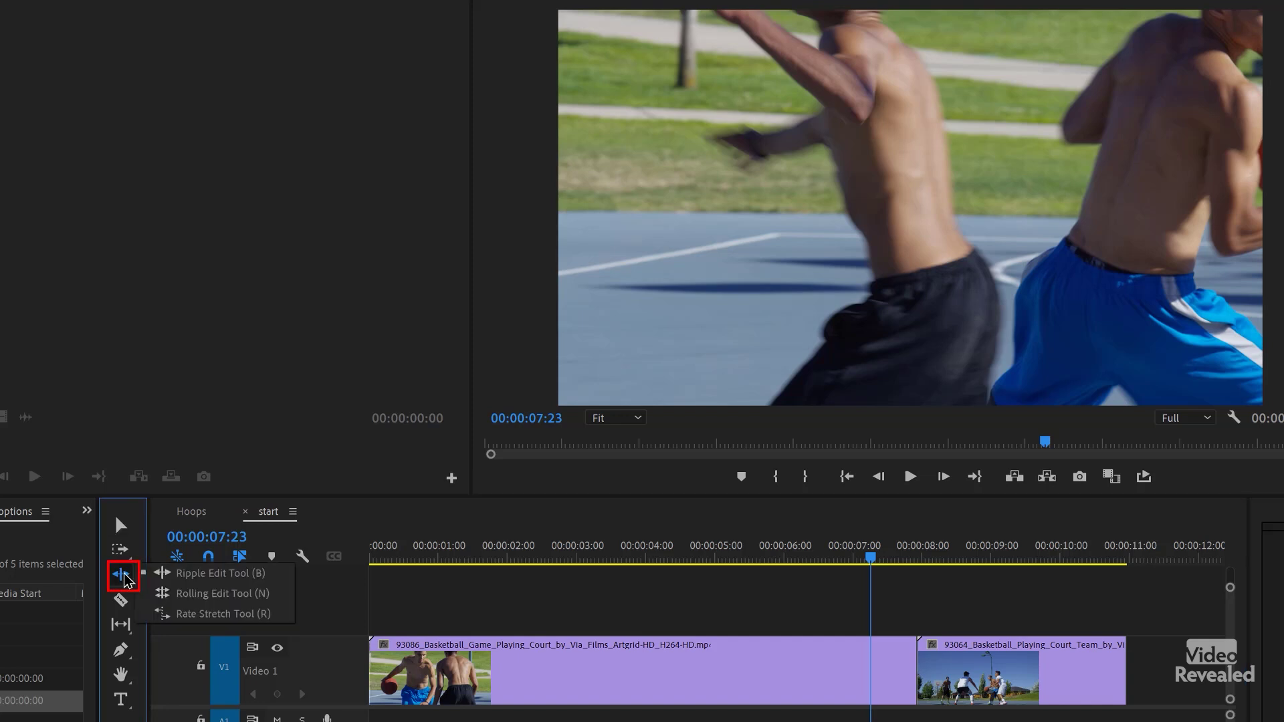
left_click(238, 581)
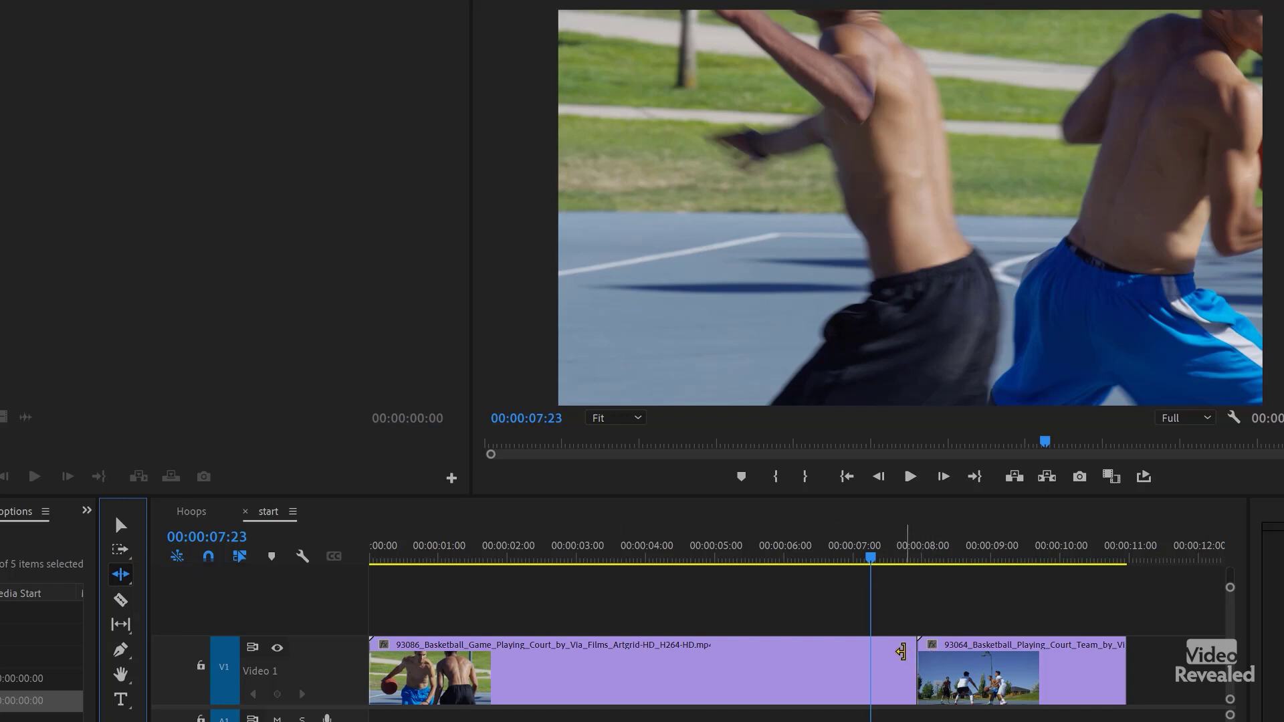
left_click_drag(904, 657, 859, 658)
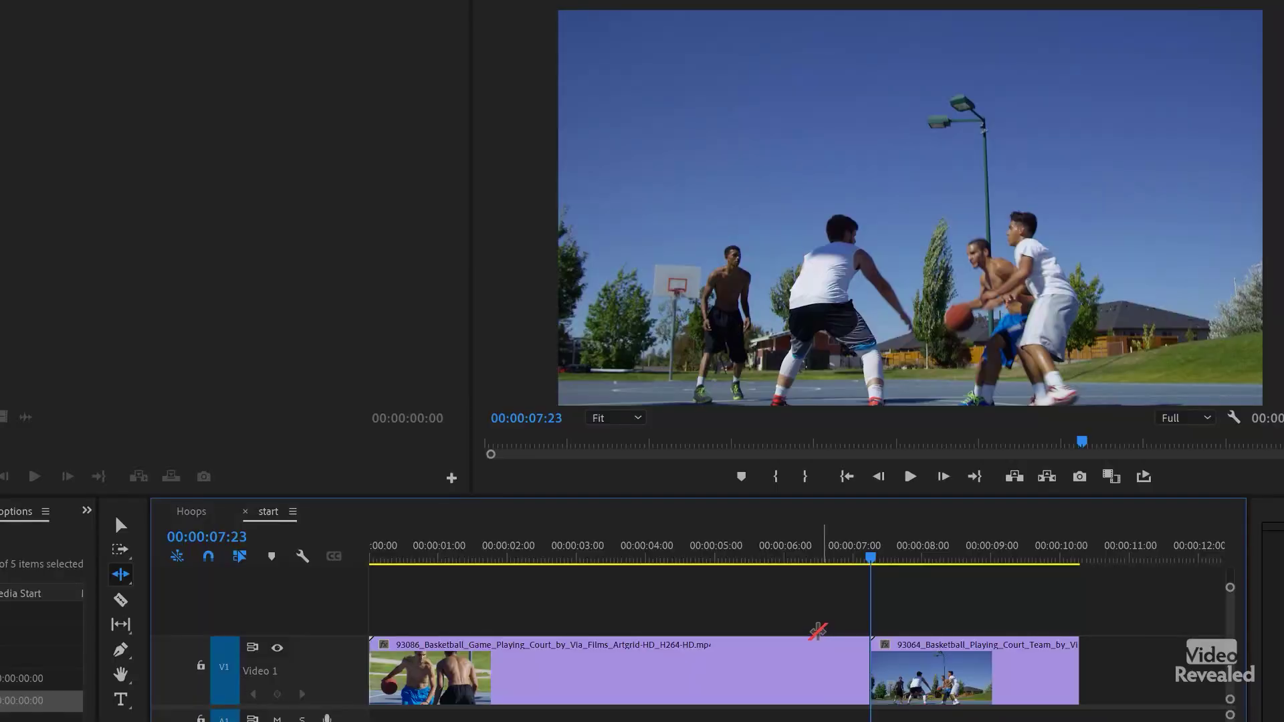
key("ctrl+z")
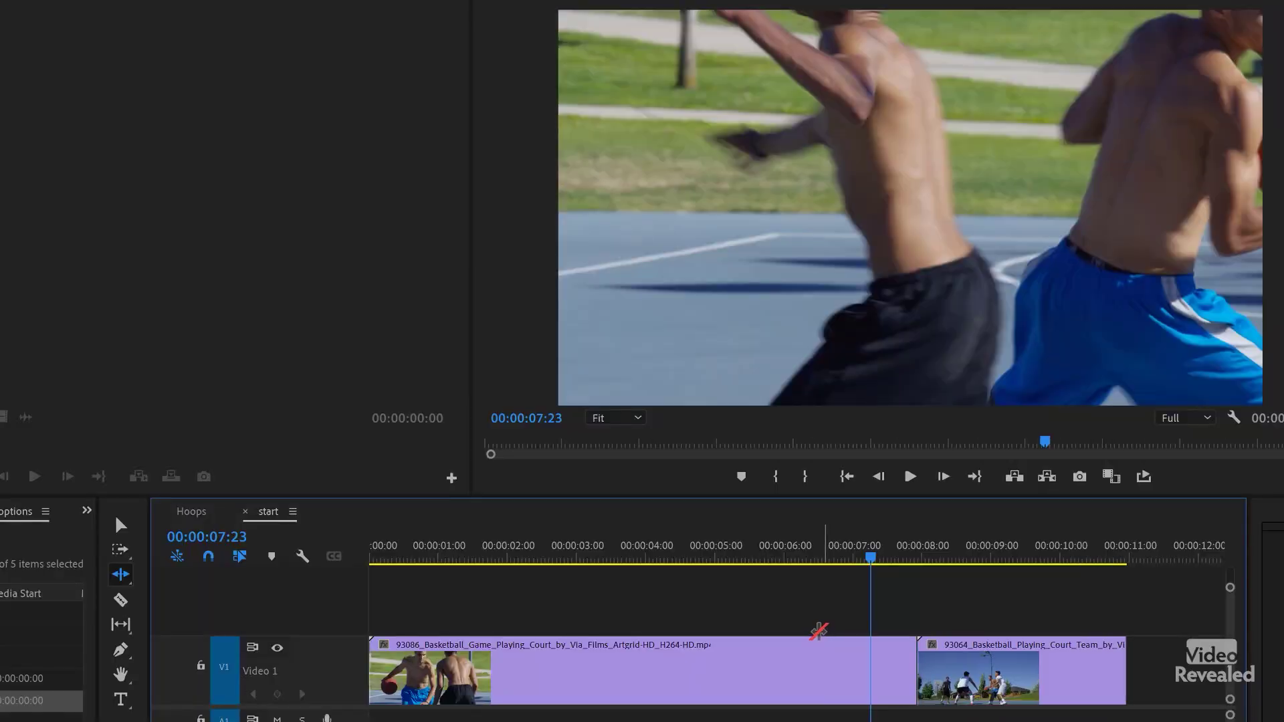
- Using the Selection tool, ripple-trim the first clip's end to 00:00:07:23 and the second clip's start to the frame at 00:00:08:00
left_click(130, 524)
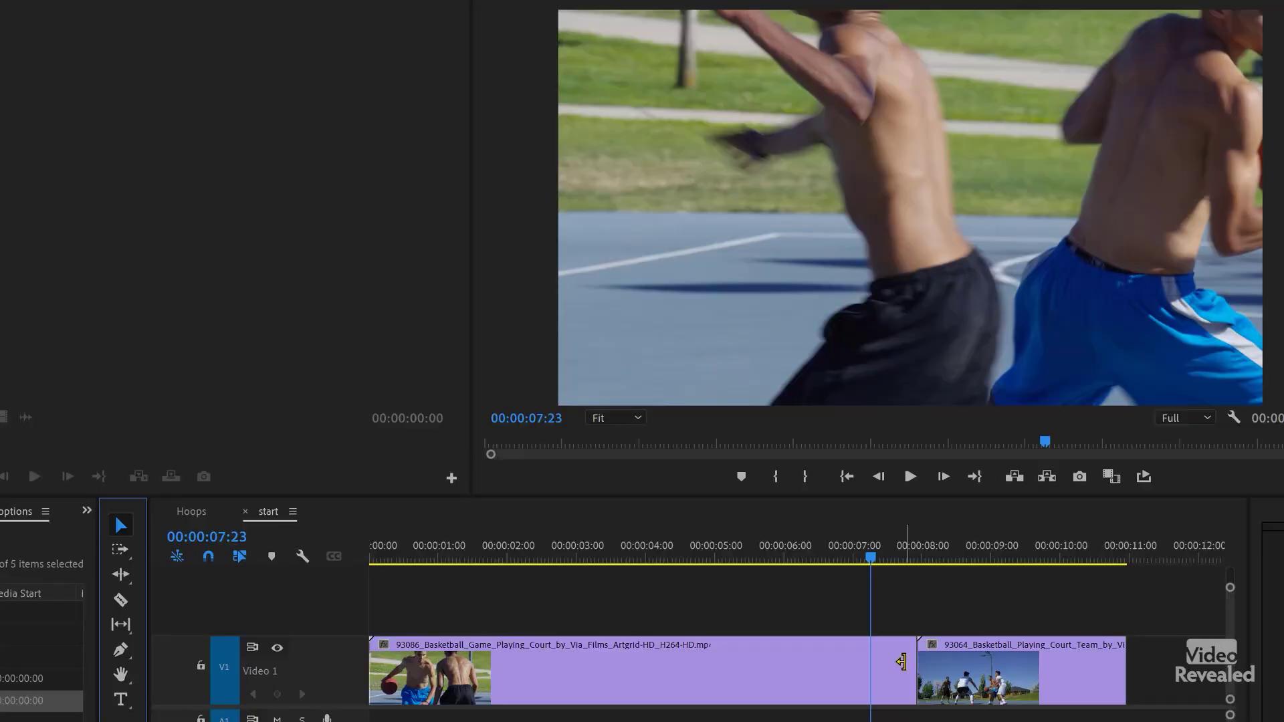
left_click_drag(902, 659, 862, 683)
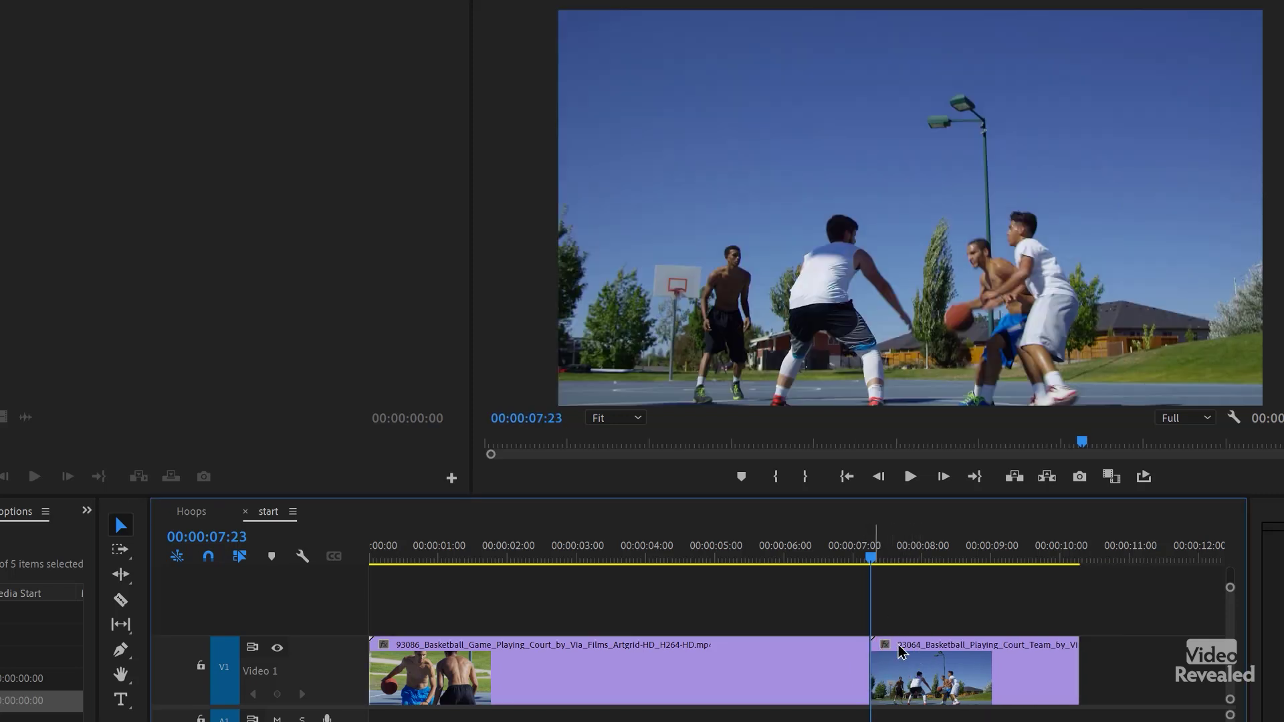
left_click_drag(894, 560, 922, 562)
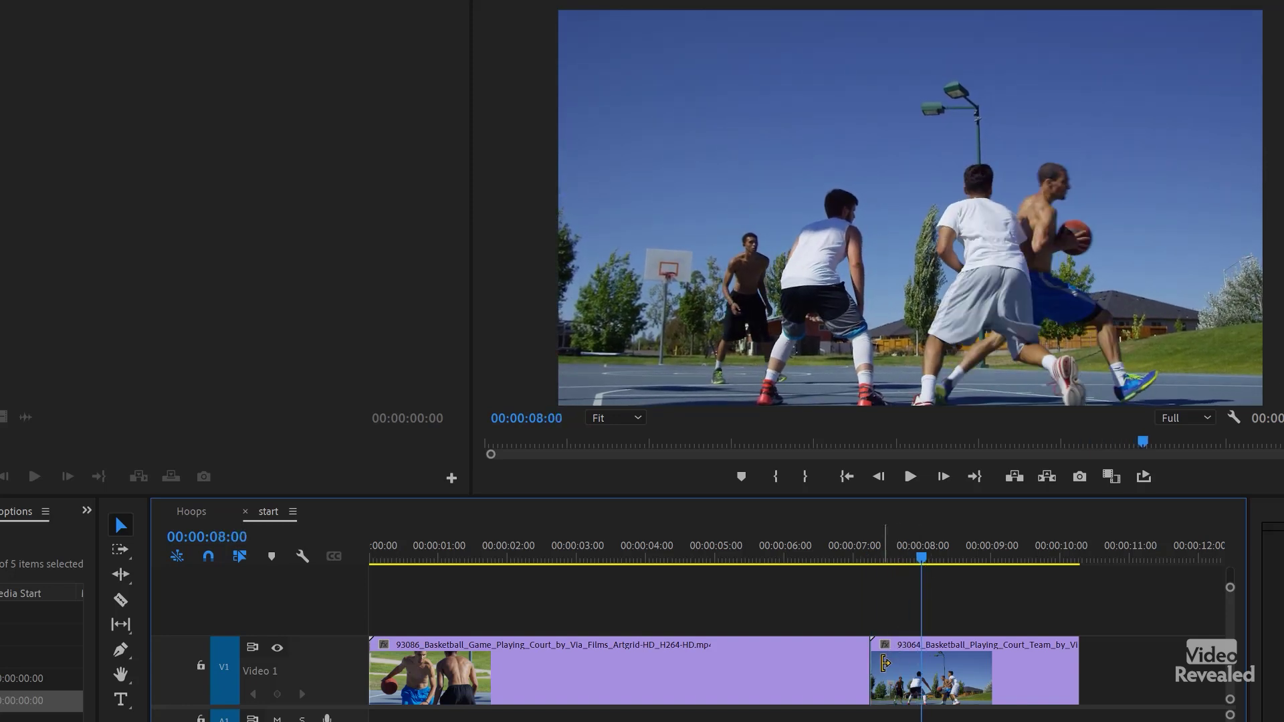
left_click_drag(891, 662, 935, 666)
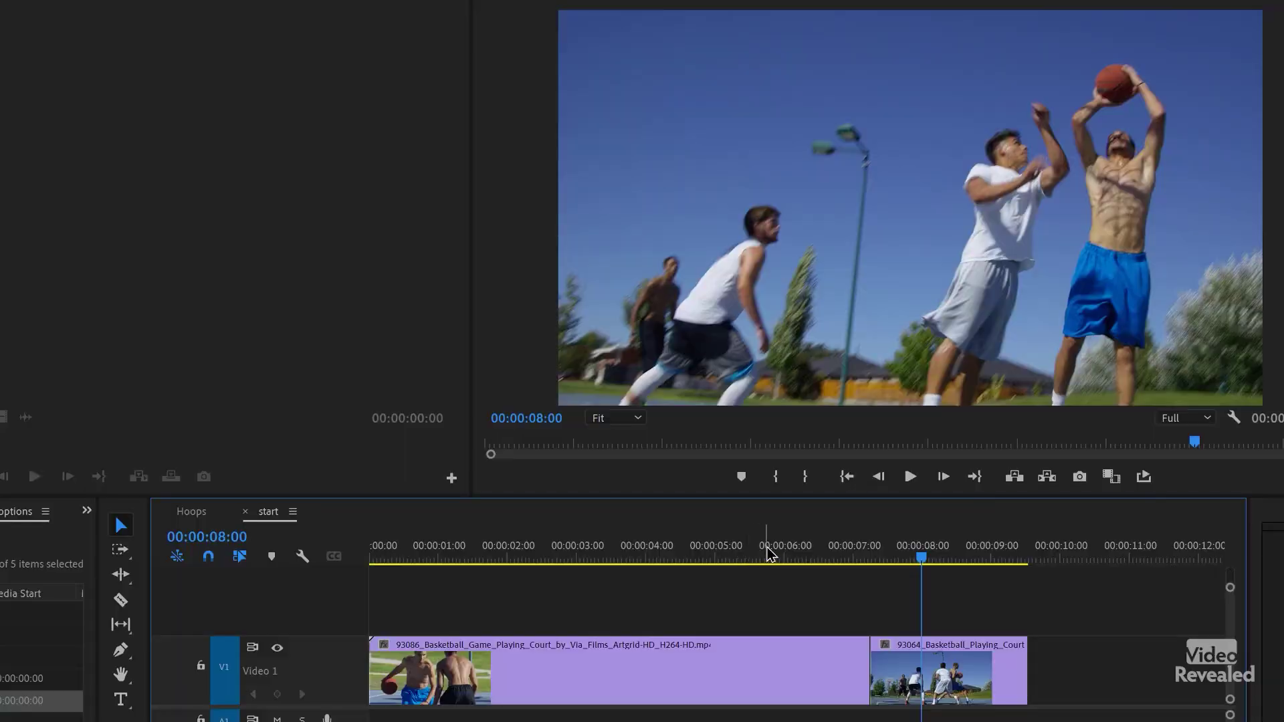
- Play the sequence across the cut to check it, and undo the ripple trims
left_click(768, 547)
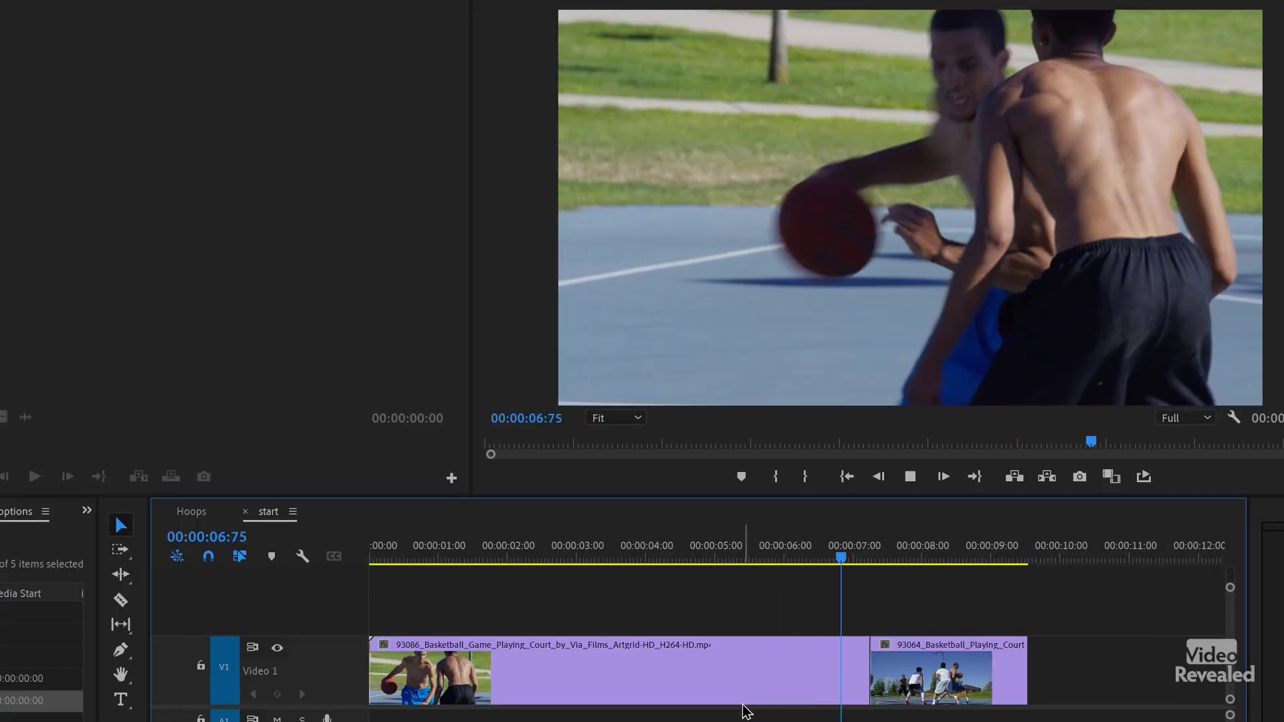
key("space")
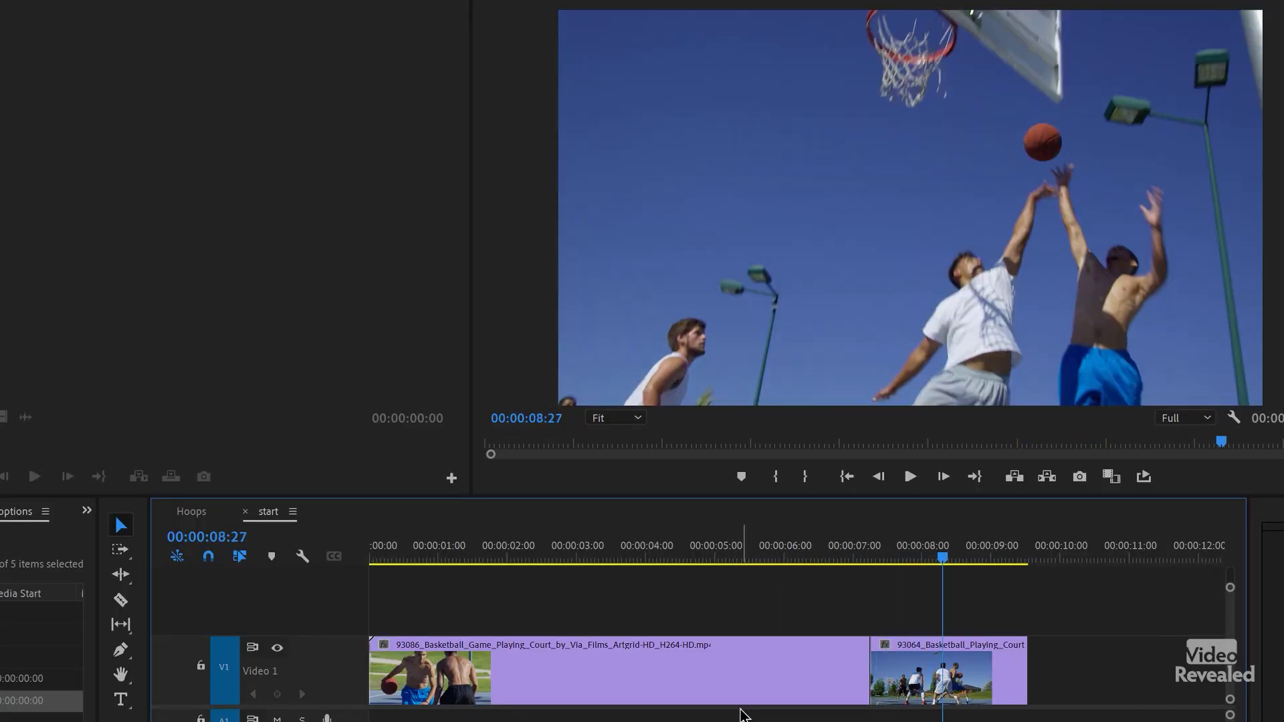
left_click(839, 559)
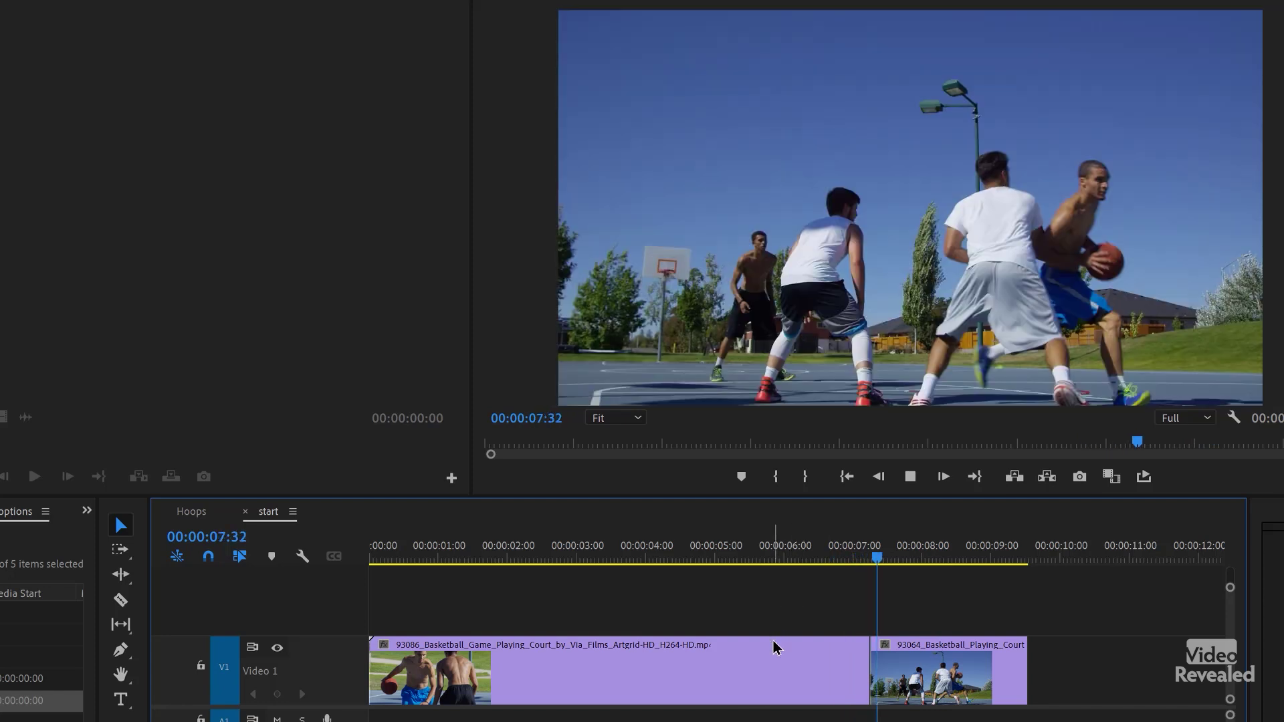
key("space")
key("ctrl+z")
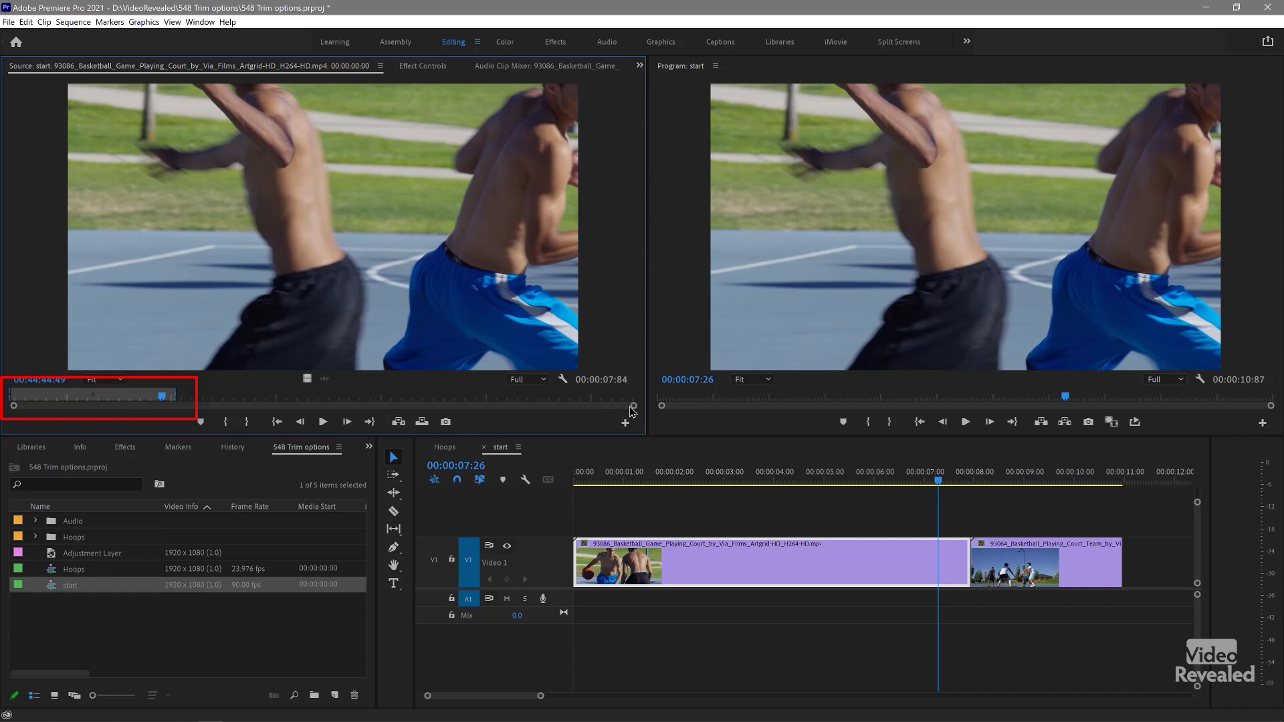
- Try trimming the first clip in the Source Monitor, shortening it to 00:00:05:52 from its out point, and restore its original length
left_click_drag(622, 409, 502, 408)
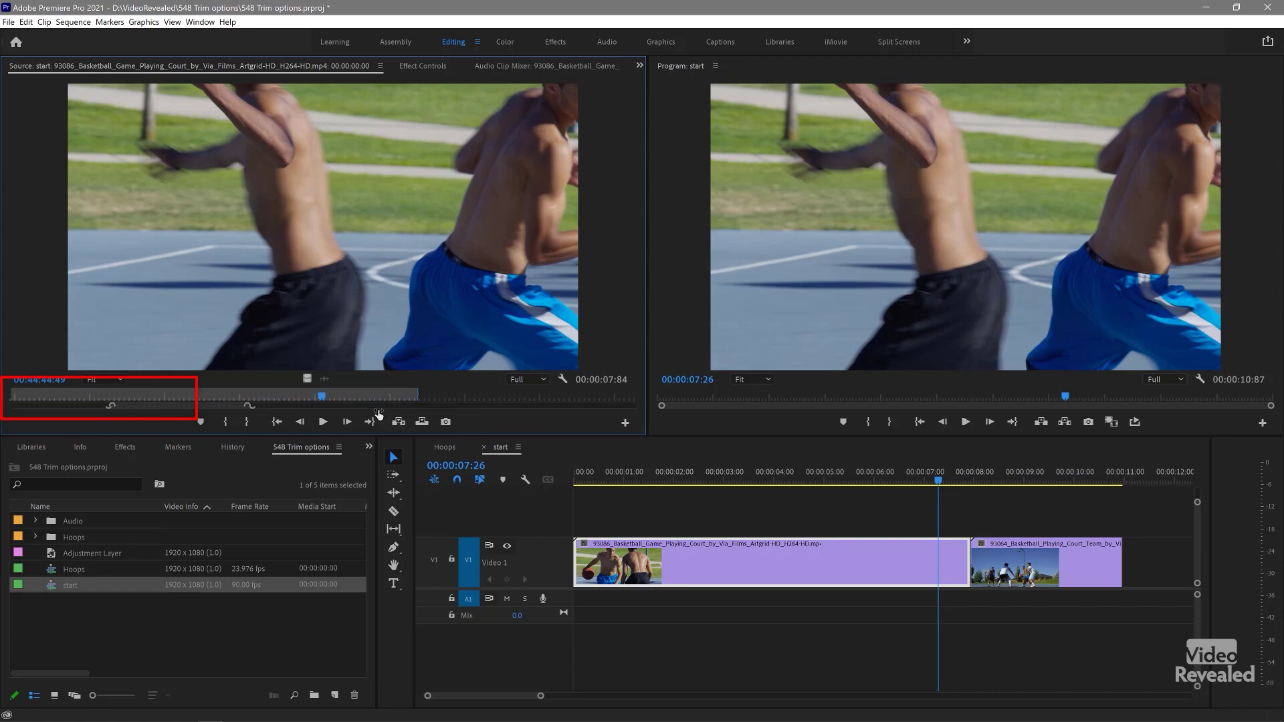
left_click_drag(379, 414, 346, 414)
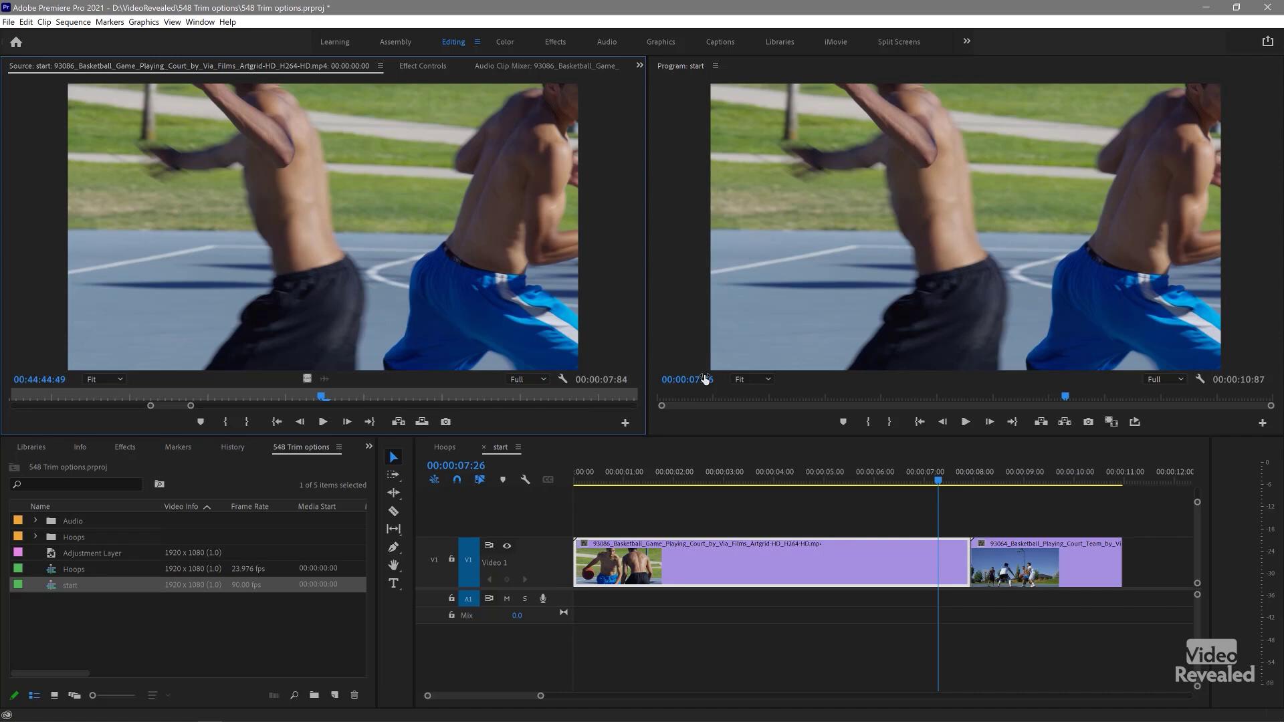
double_click(173, 406)
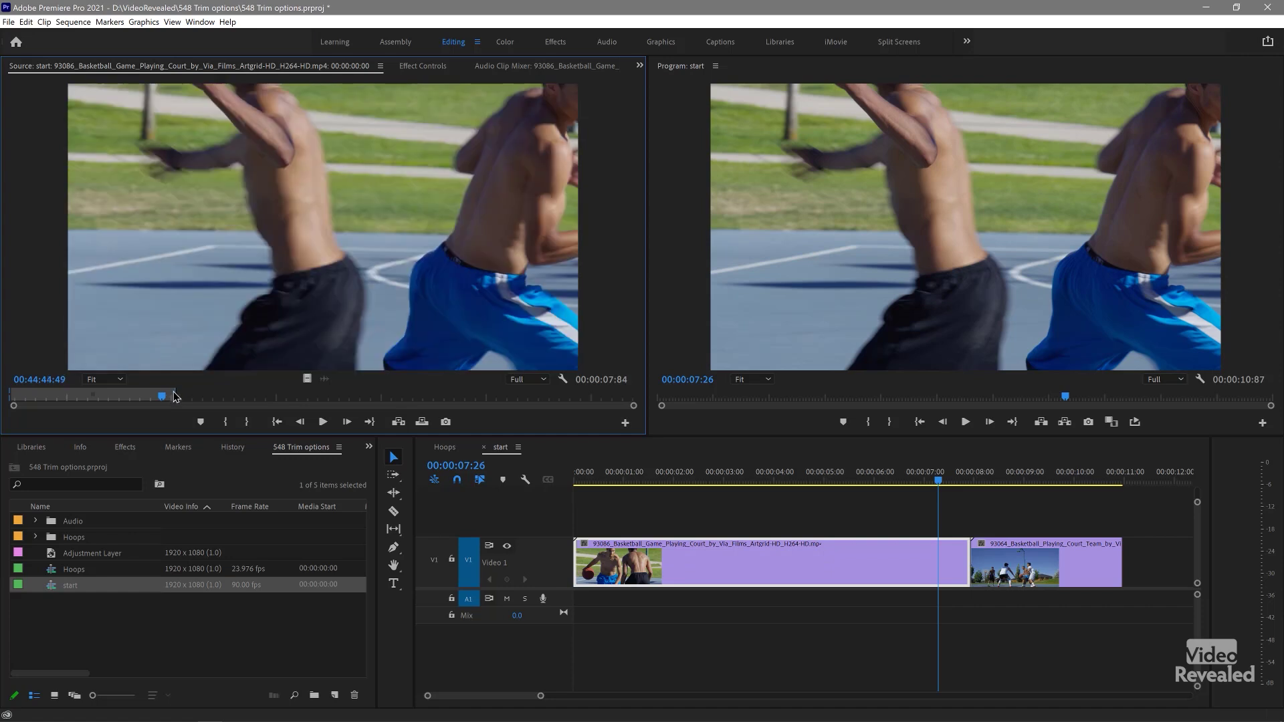
key("shift+Left")
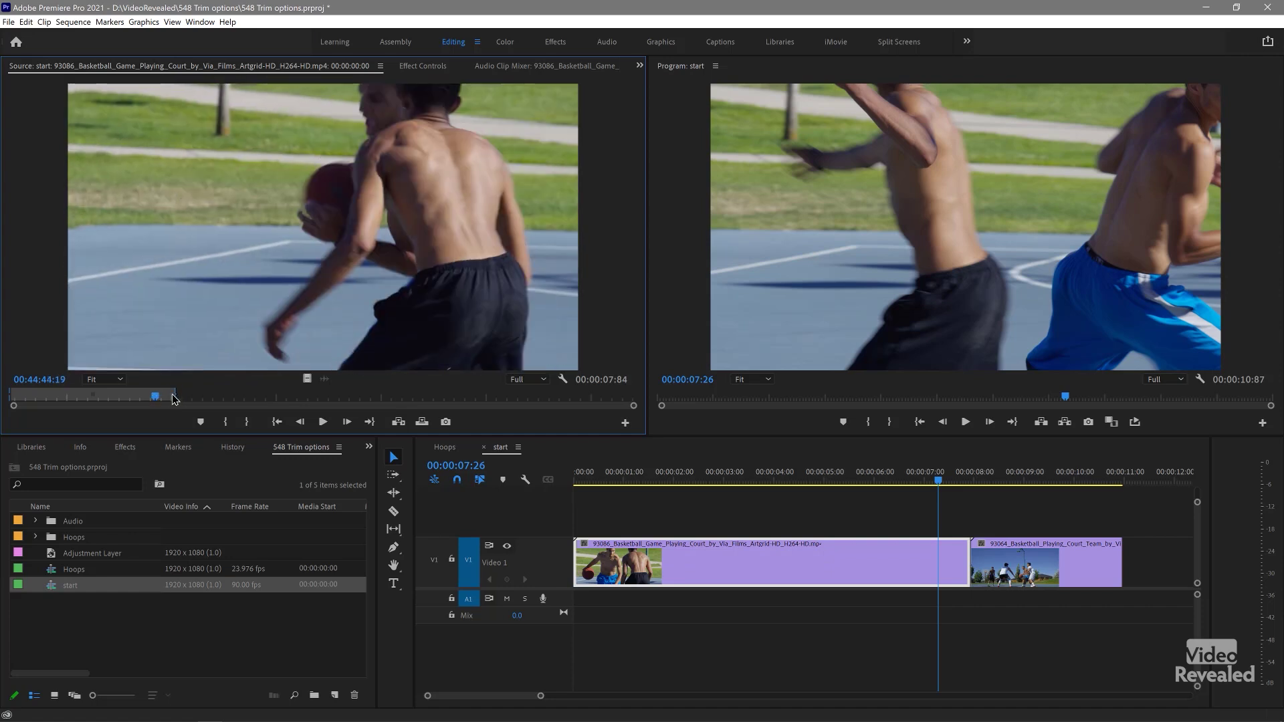
left_click_drag(175, 393, 125, 394)
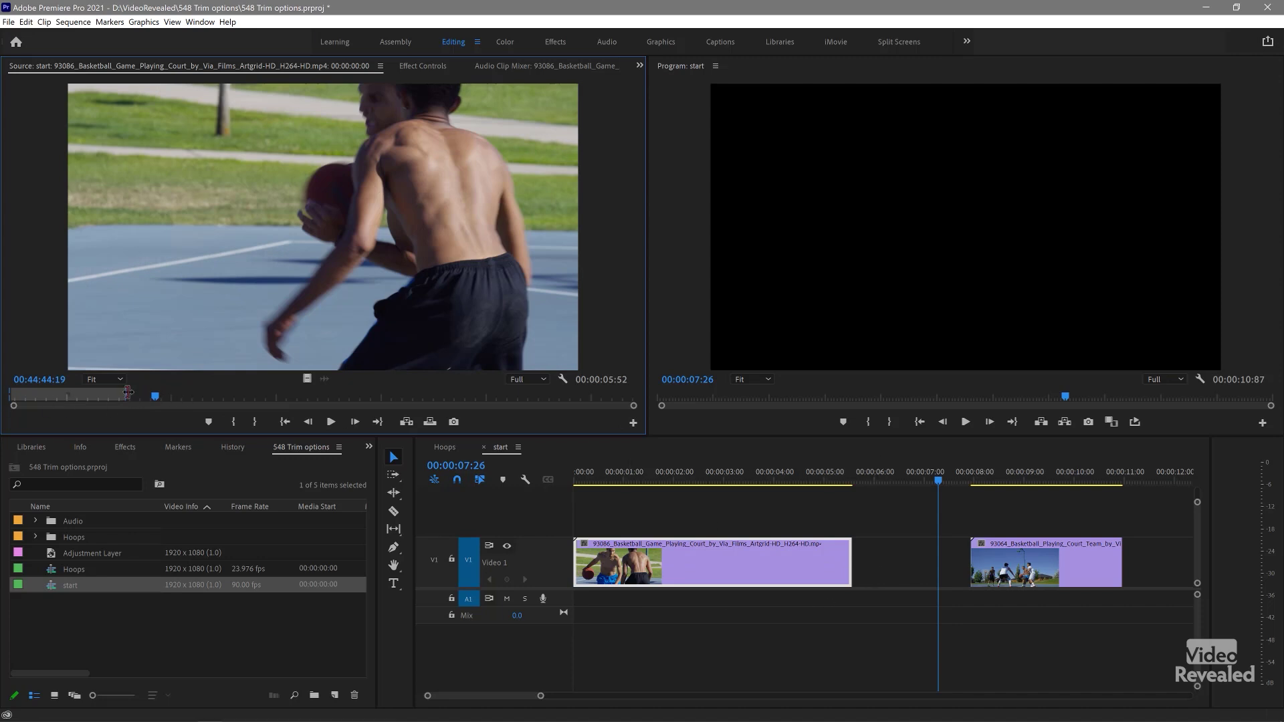
left_click_drag(126, 392, 280, 398)
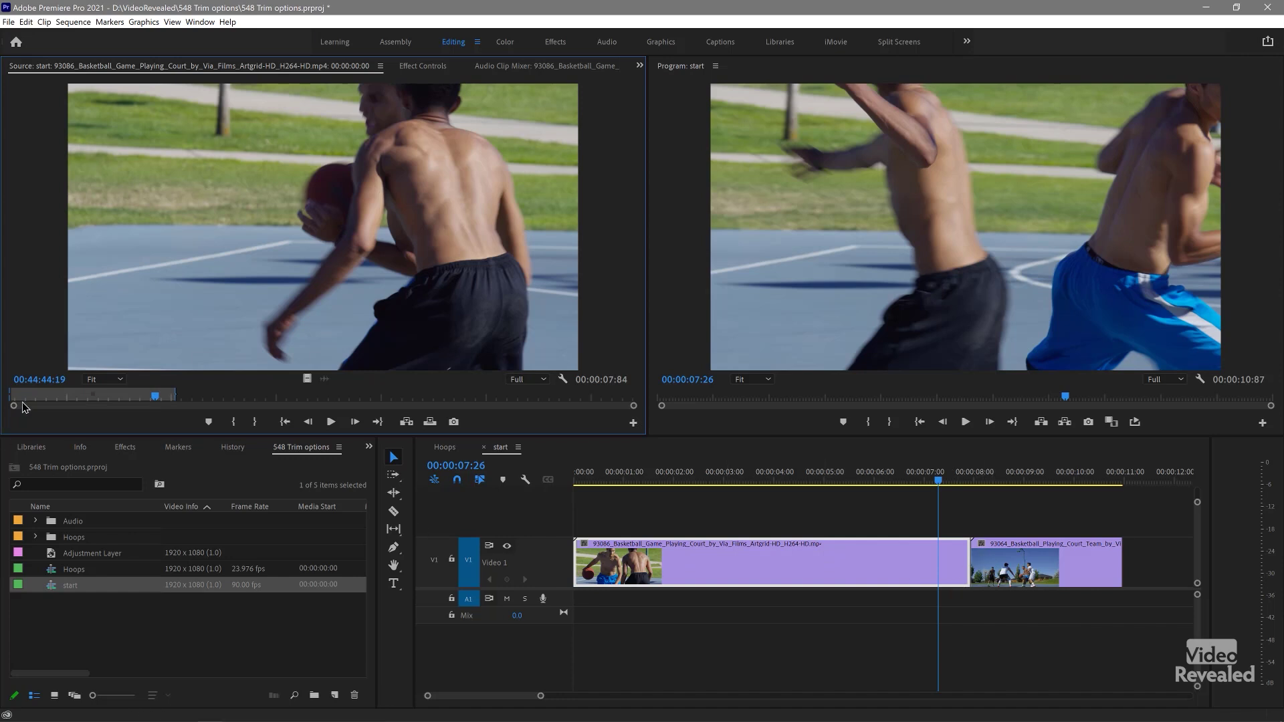
left_click_drag(12, 392, 45, 392)
- Enter trim mode at the cut, ripple-trim the outgoing clip by -52 frames and the incoming clip by +72 frames
left_click(916, 470)
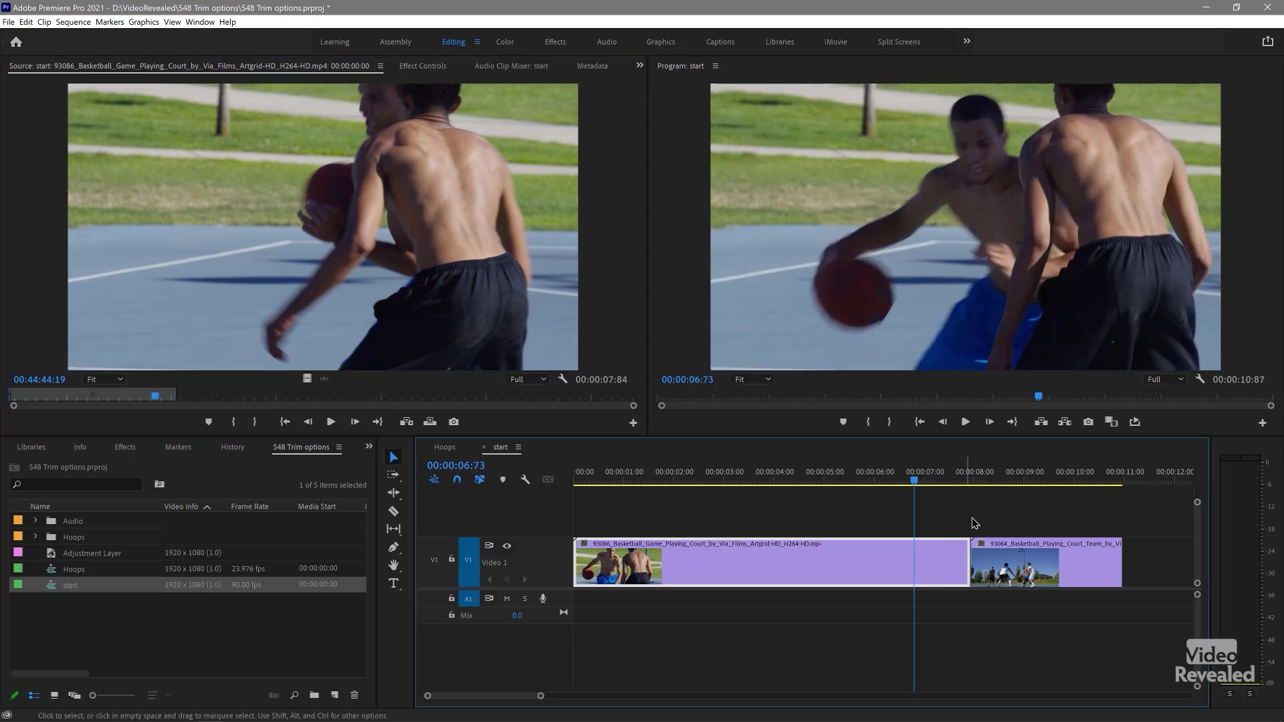
key("shift+t")
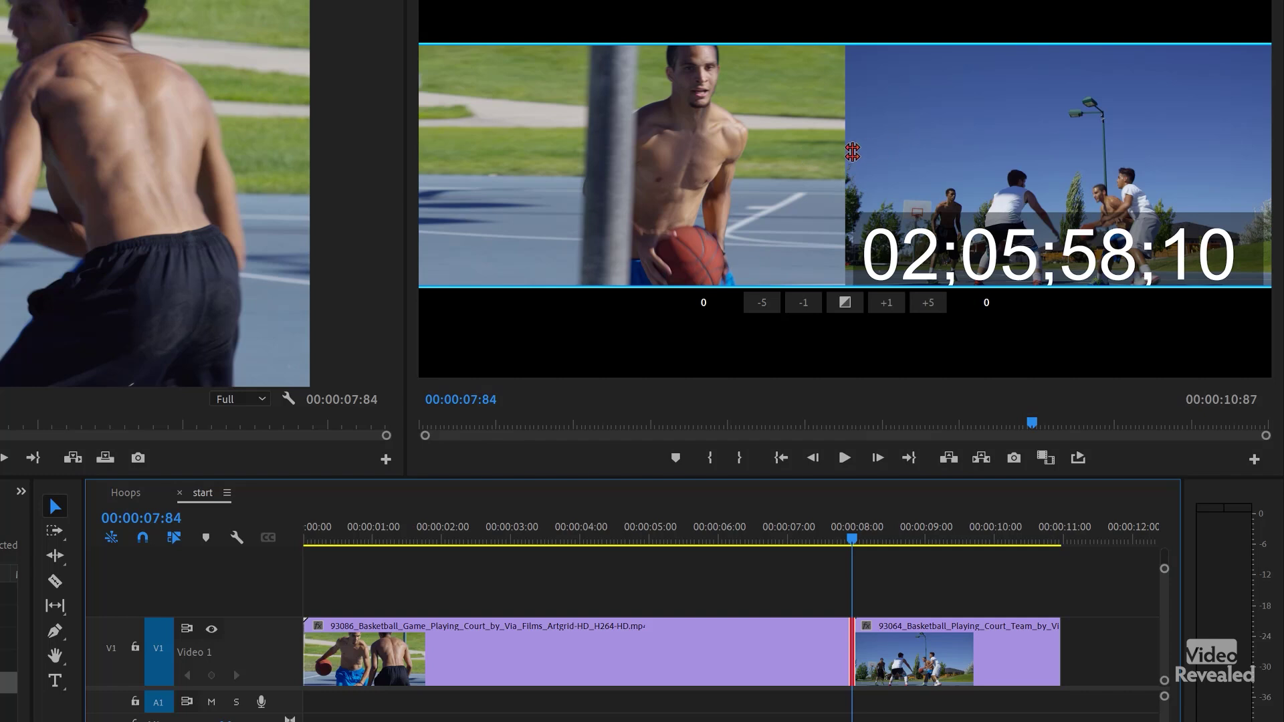
left_click_drag(784, 155, 681, 154)
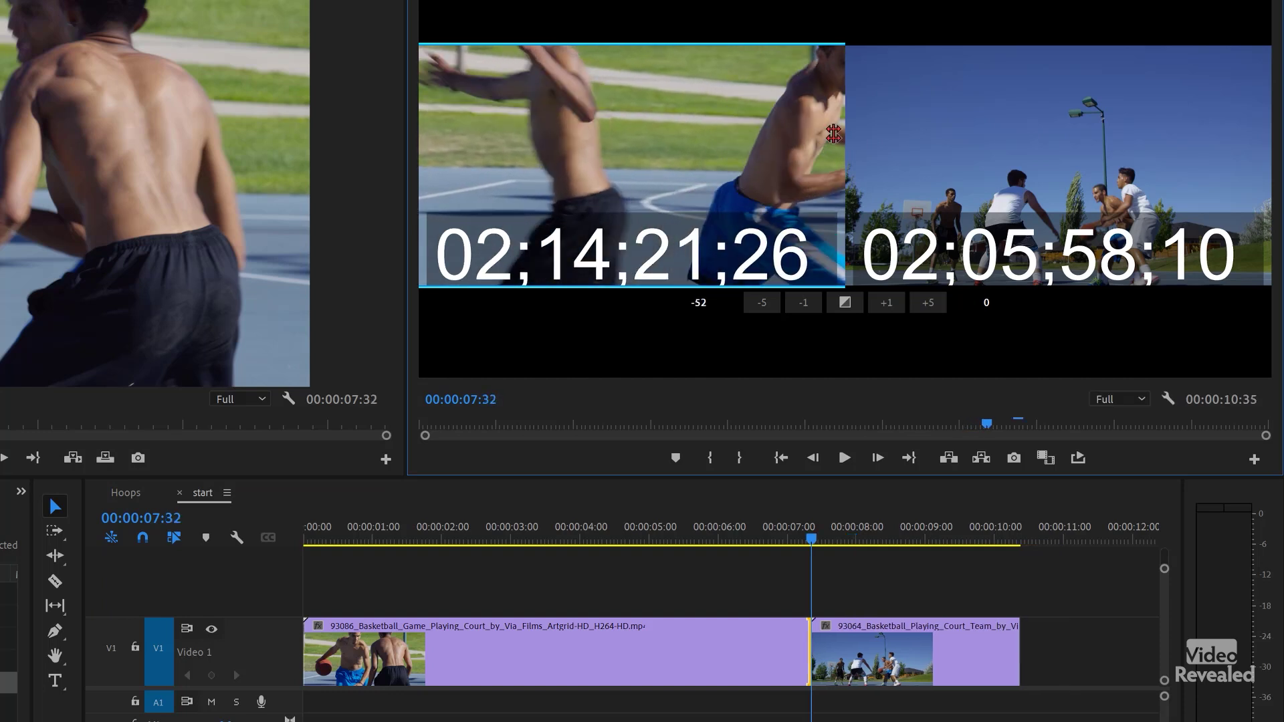
left_click_drag(928, 167, 771, 150)
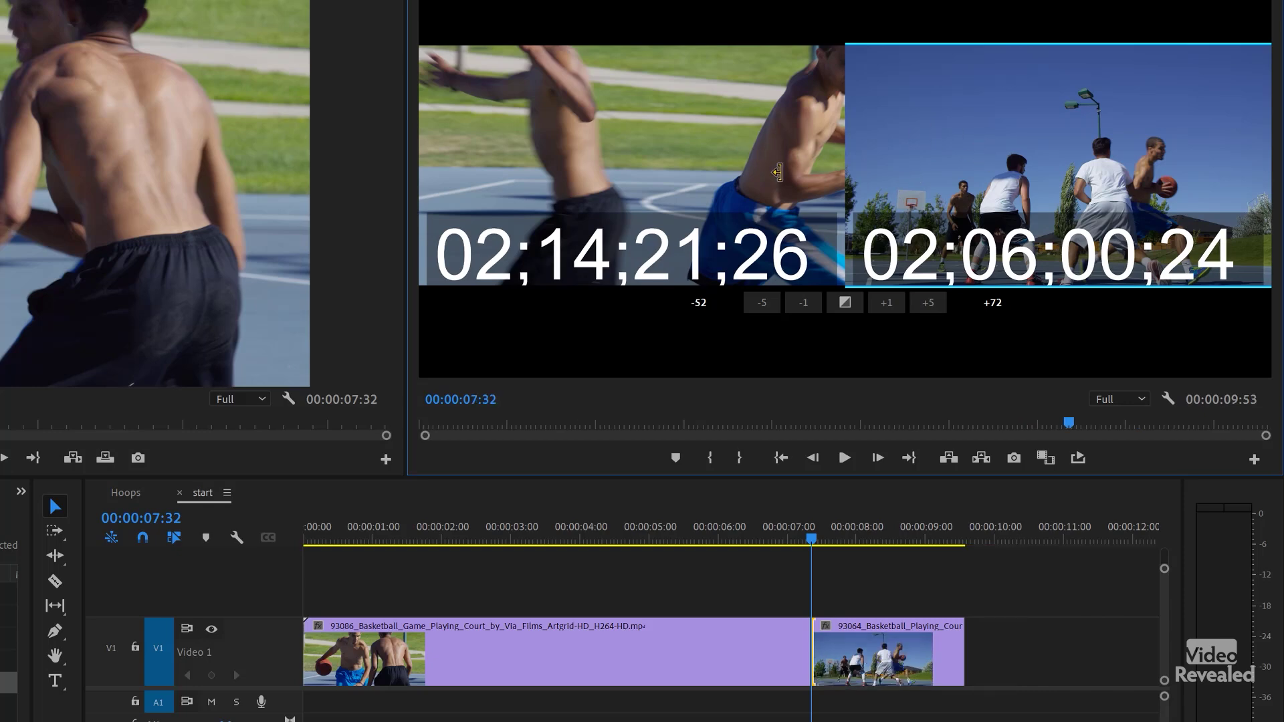
- Play the trimmed sequence across the cut to check the continuity of the dribble action
left_click(732, 541)
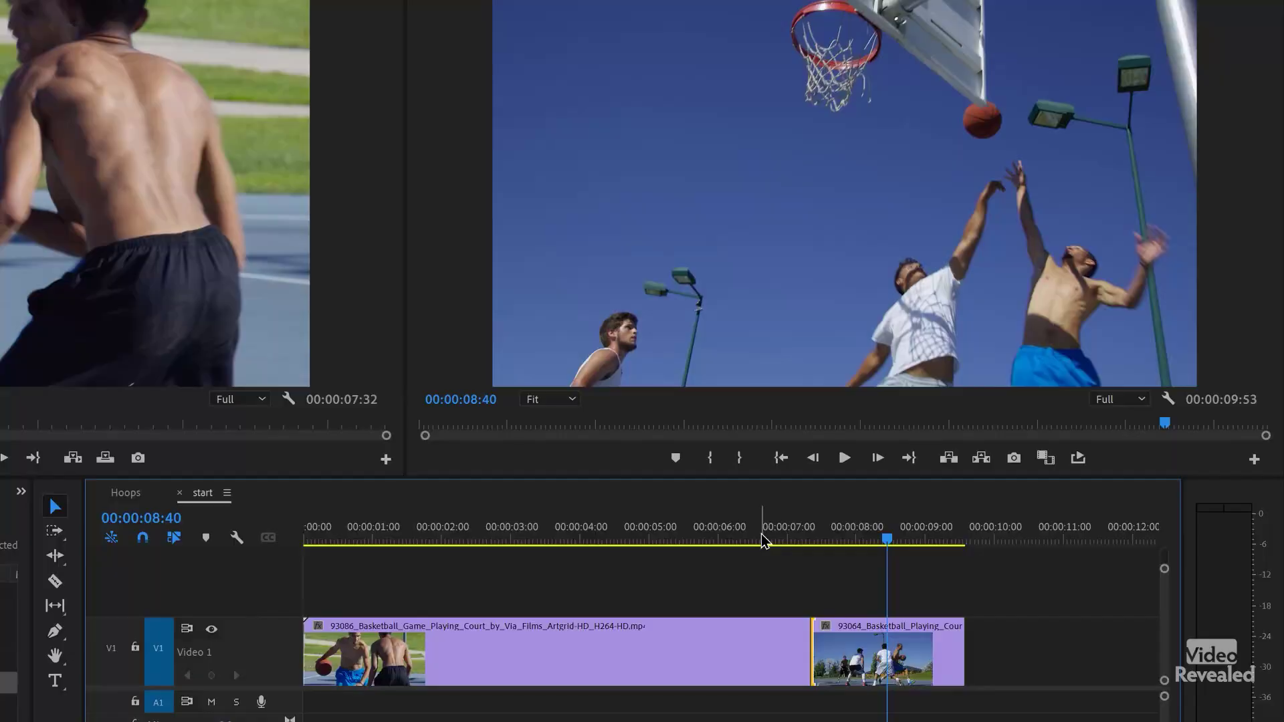
key("t")
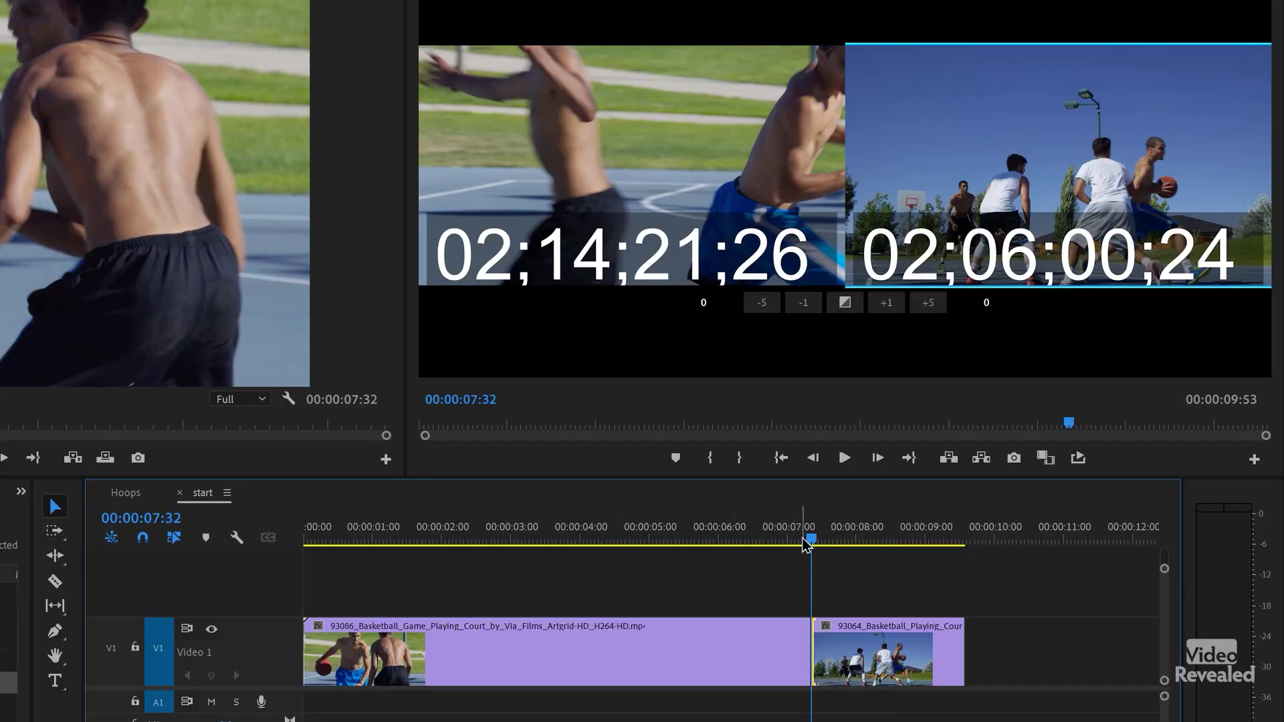
left_click(798, 537)
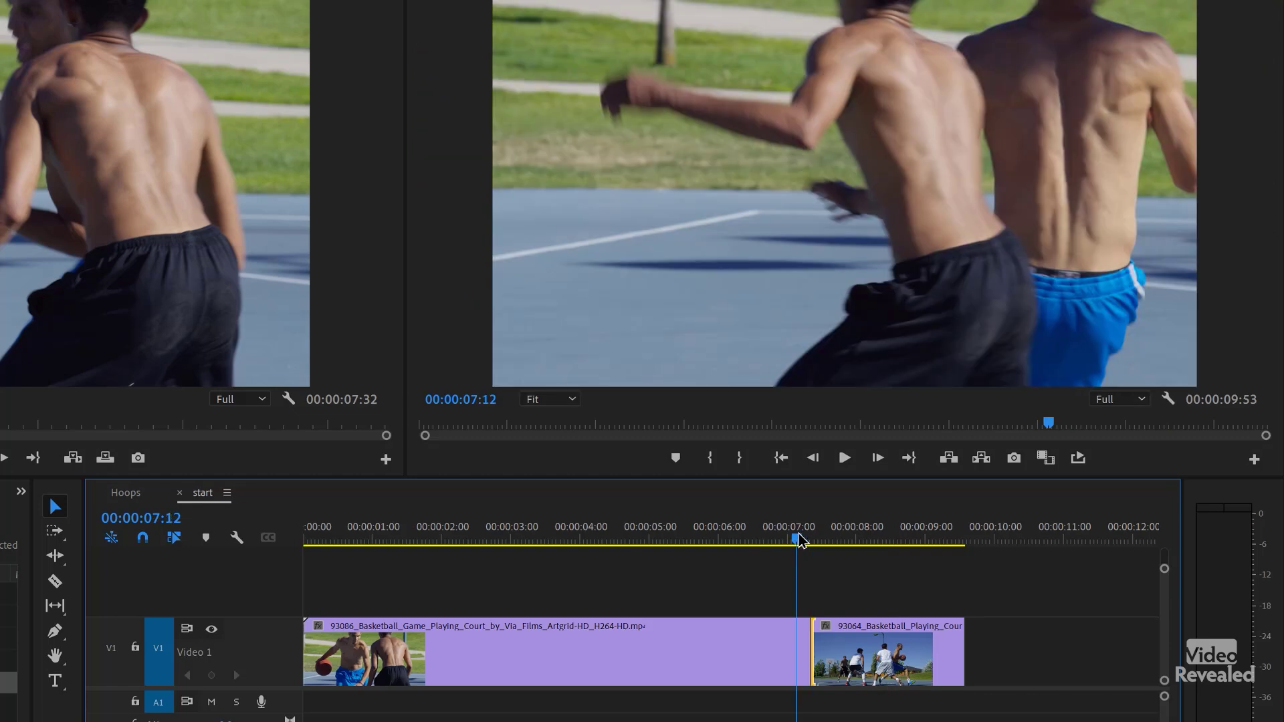
key("space")
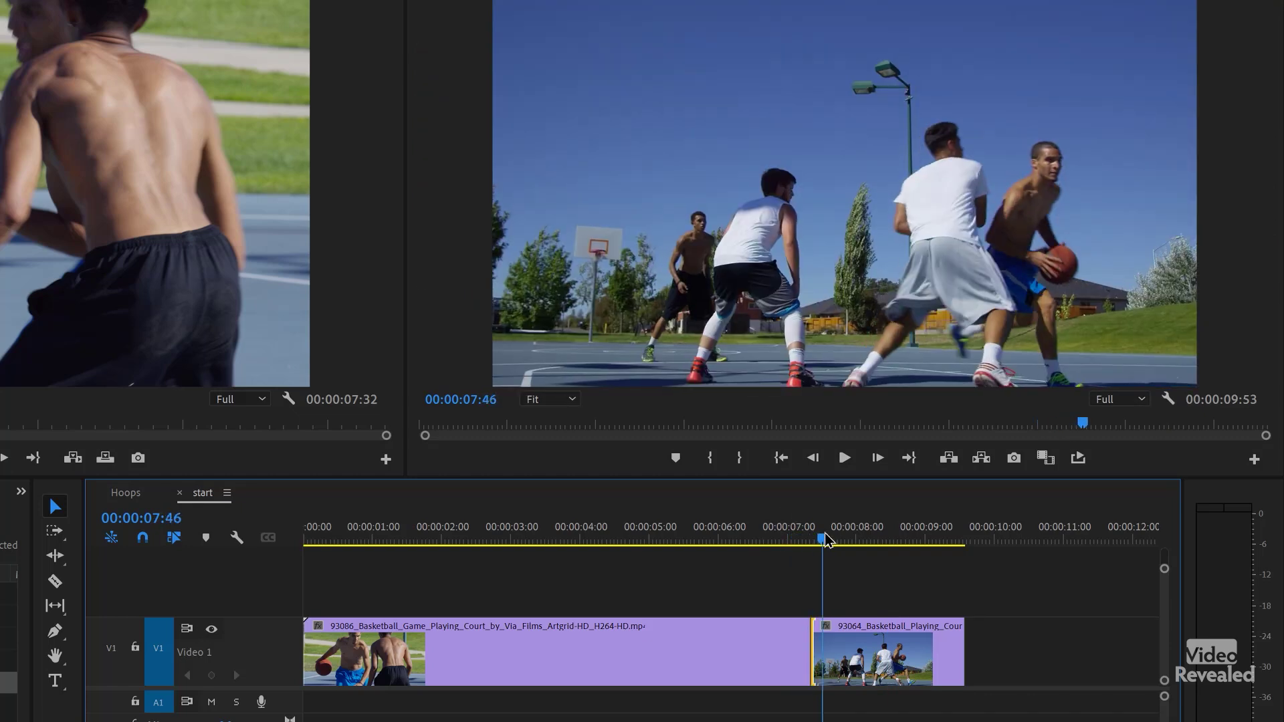
- Use the Rolling Edit tool to roll the cut between the two basketball clips earlier, and back later to 00:00:07:44
left_click(55, 555)
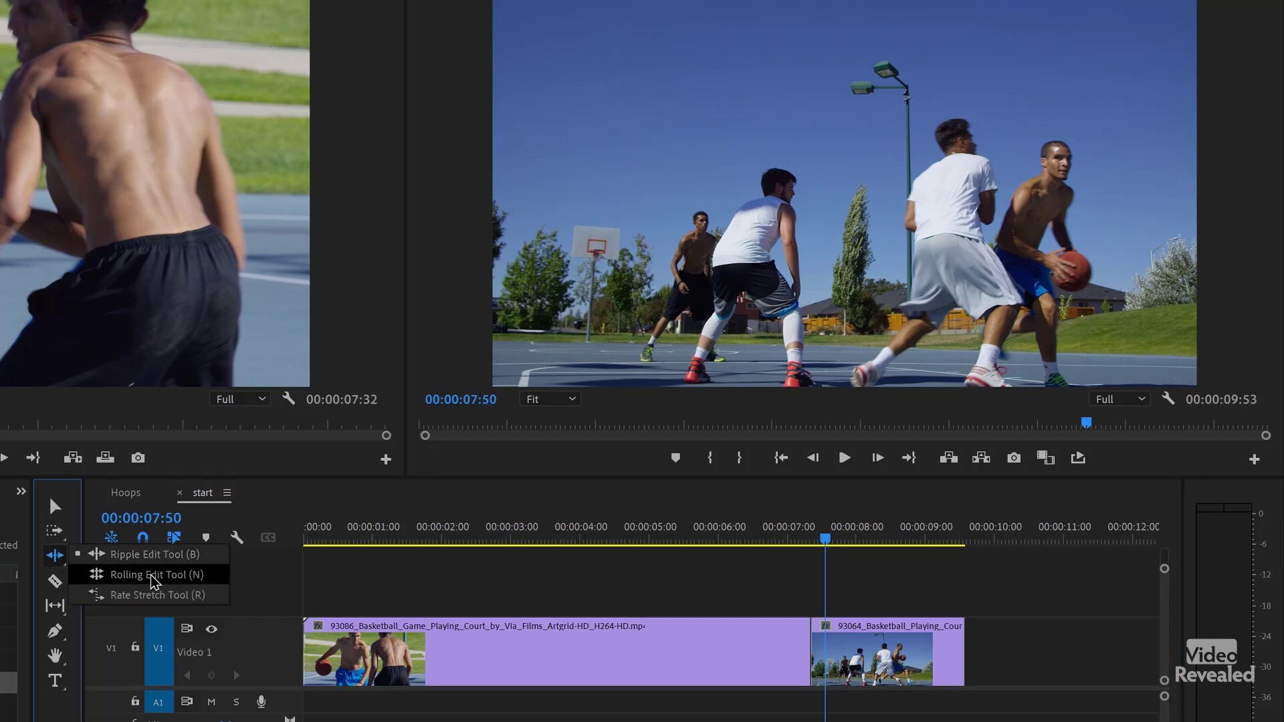
left_click(153, 579)
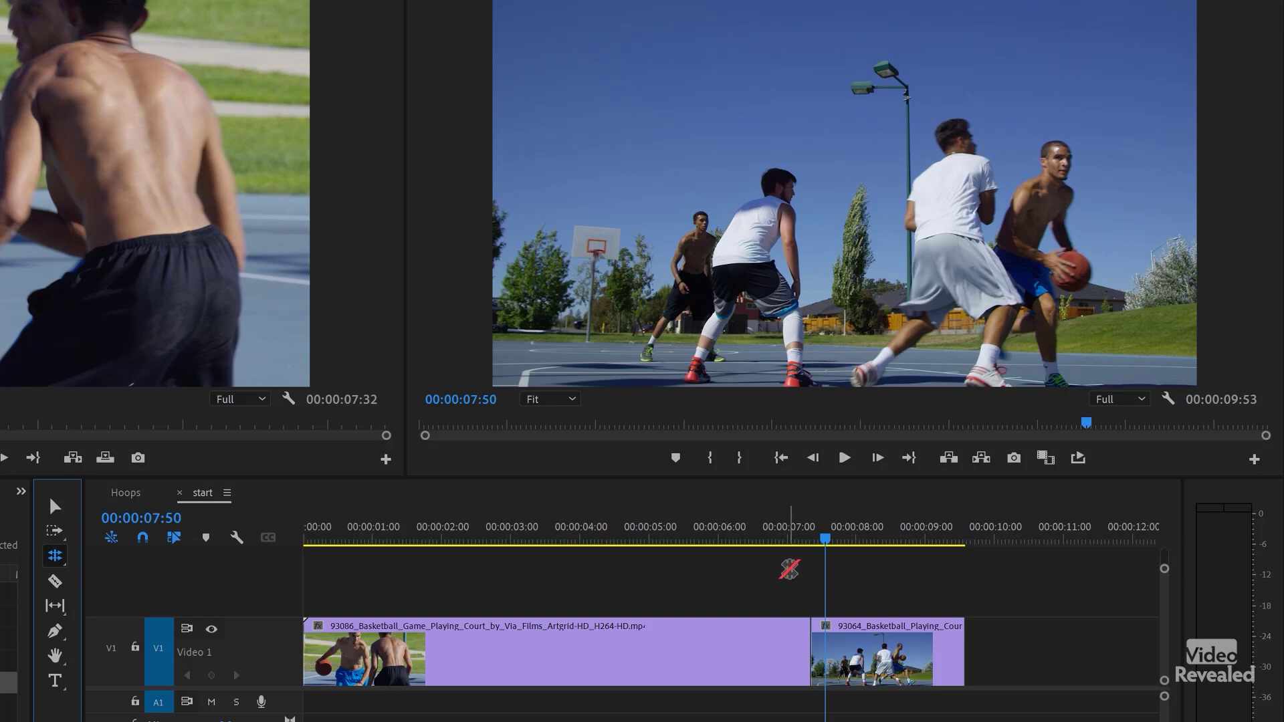
left_click(798, 564)
key("t")
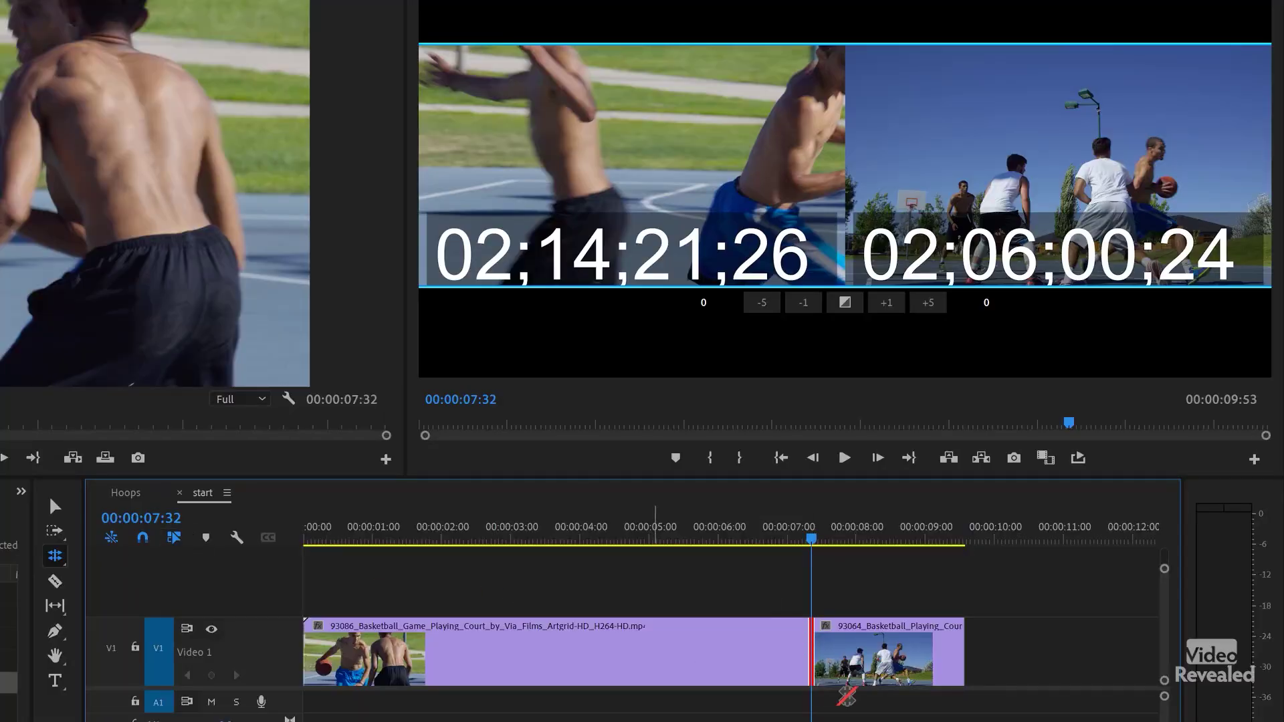
left_click_drag(807, 646, 779, 643)
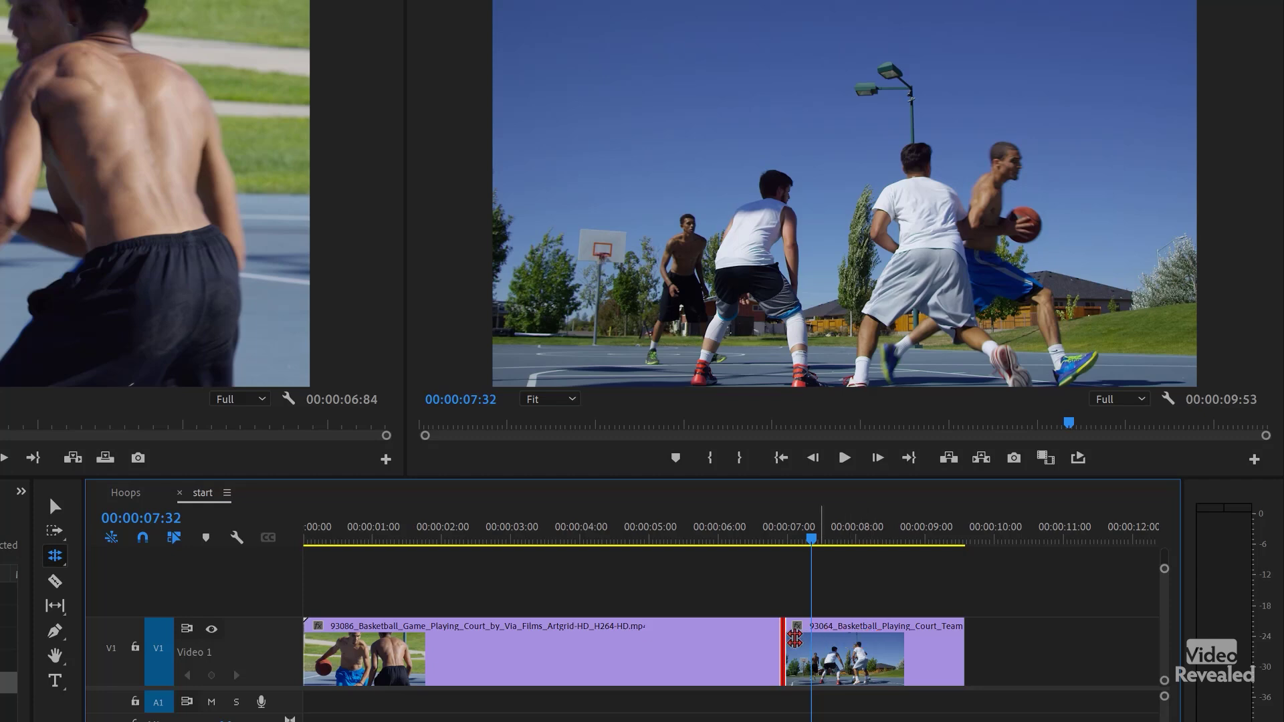
left_click_drag(793, 636, 819, 640)
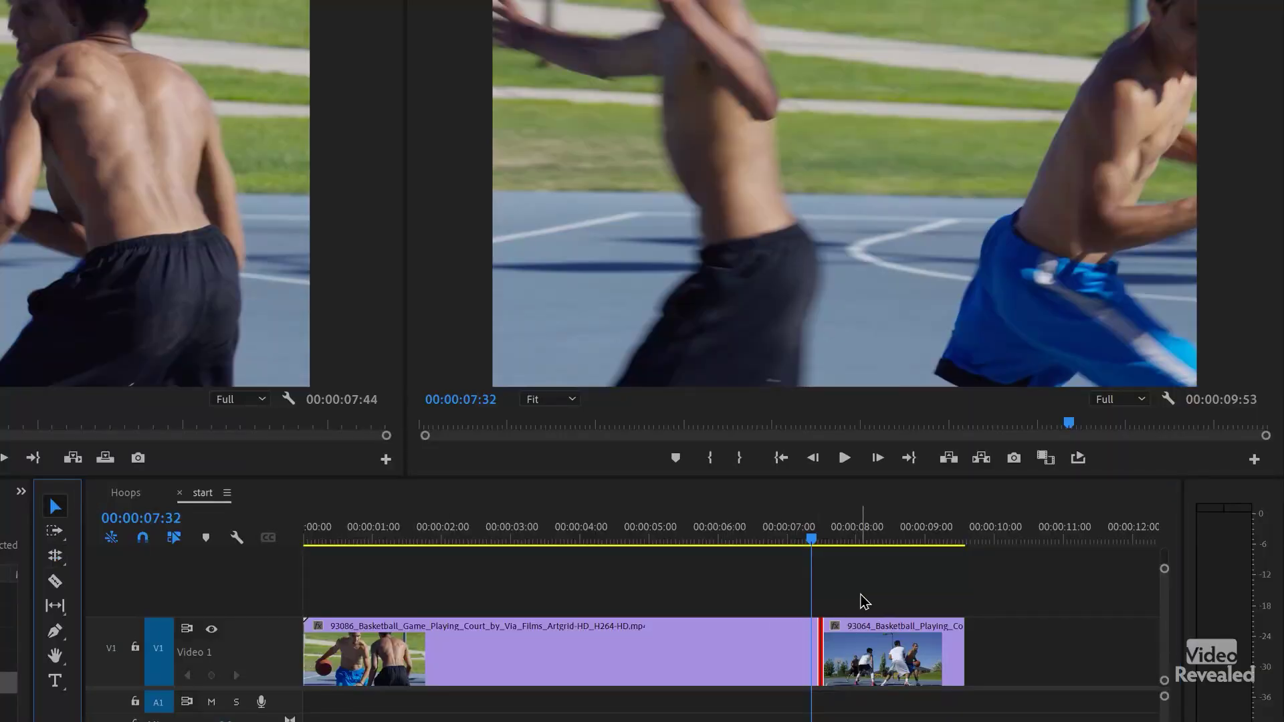
- Deselect the edit point and roll the cut between the two clips earlier to 00:00:07:21 with the Selection tool
left_click(818, 613)
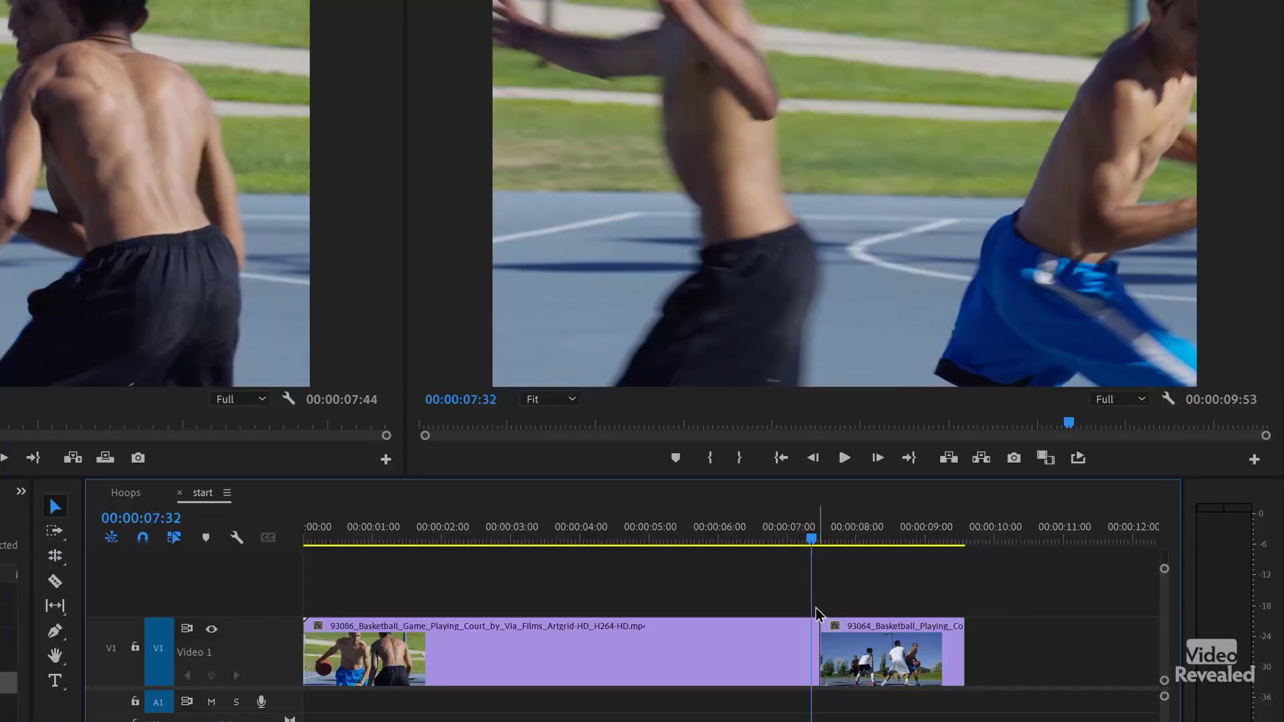
key("j")
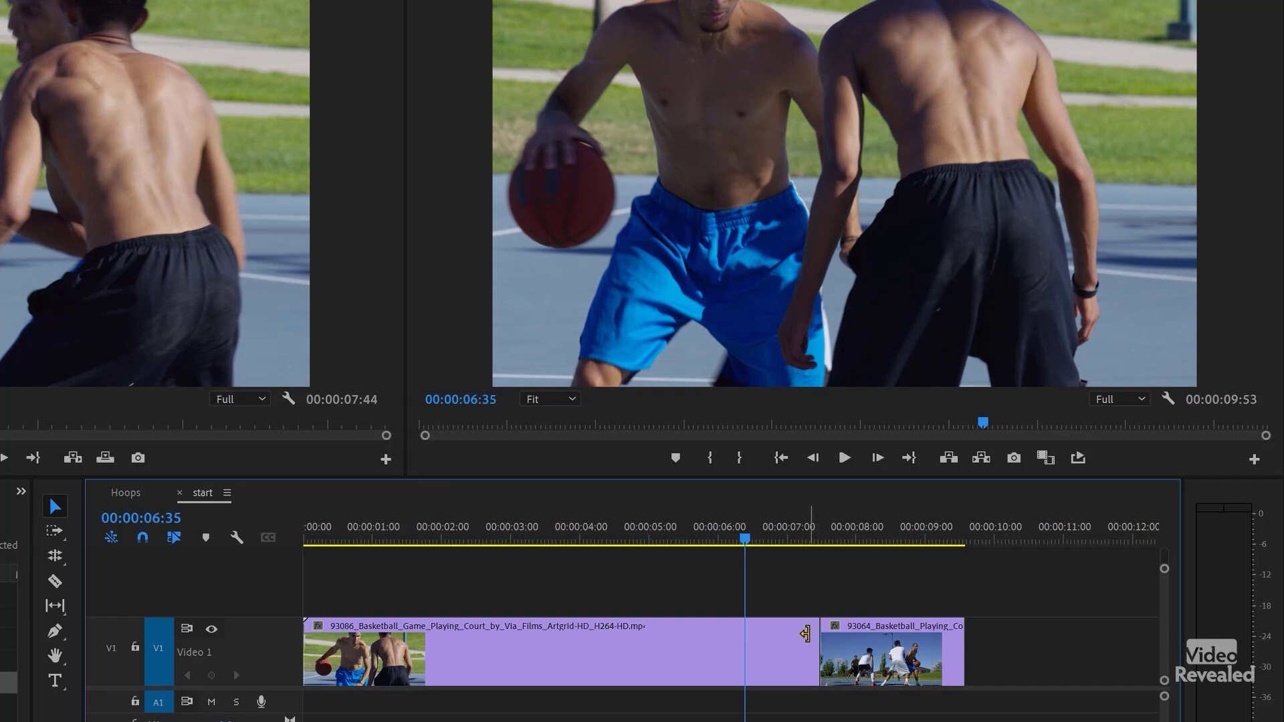
left_click_drag(818, 634, 803, 629)
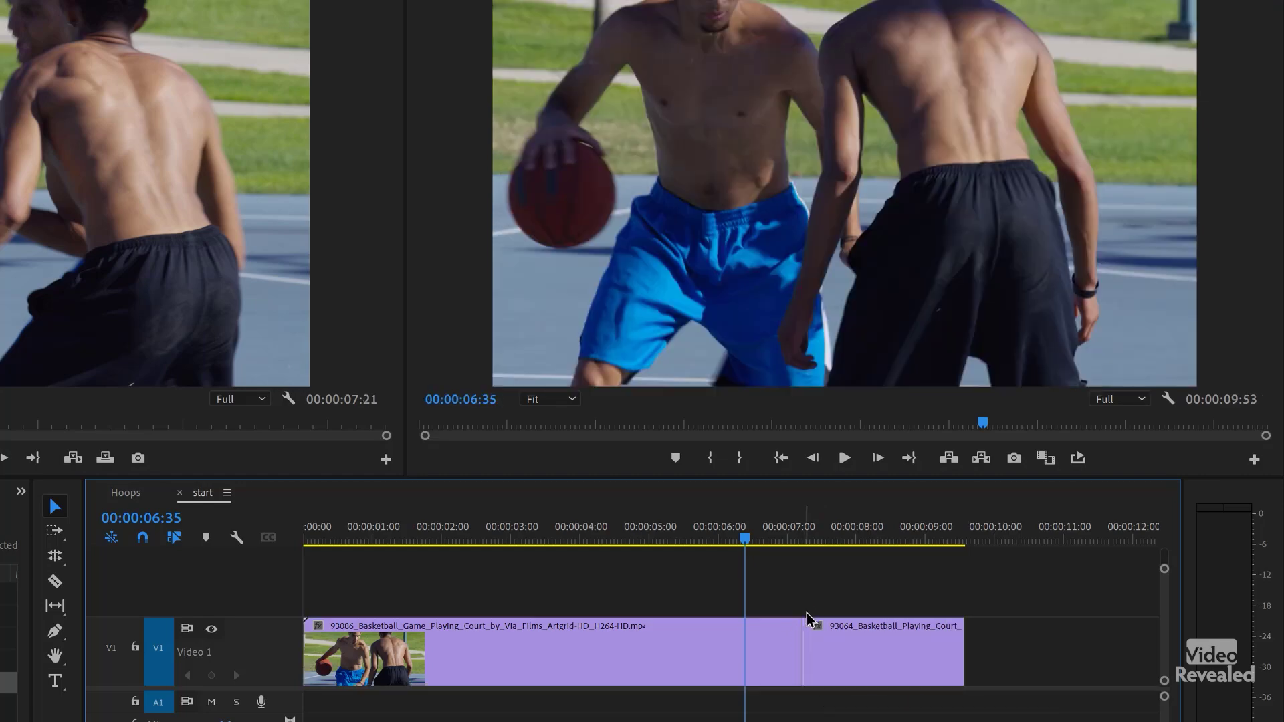
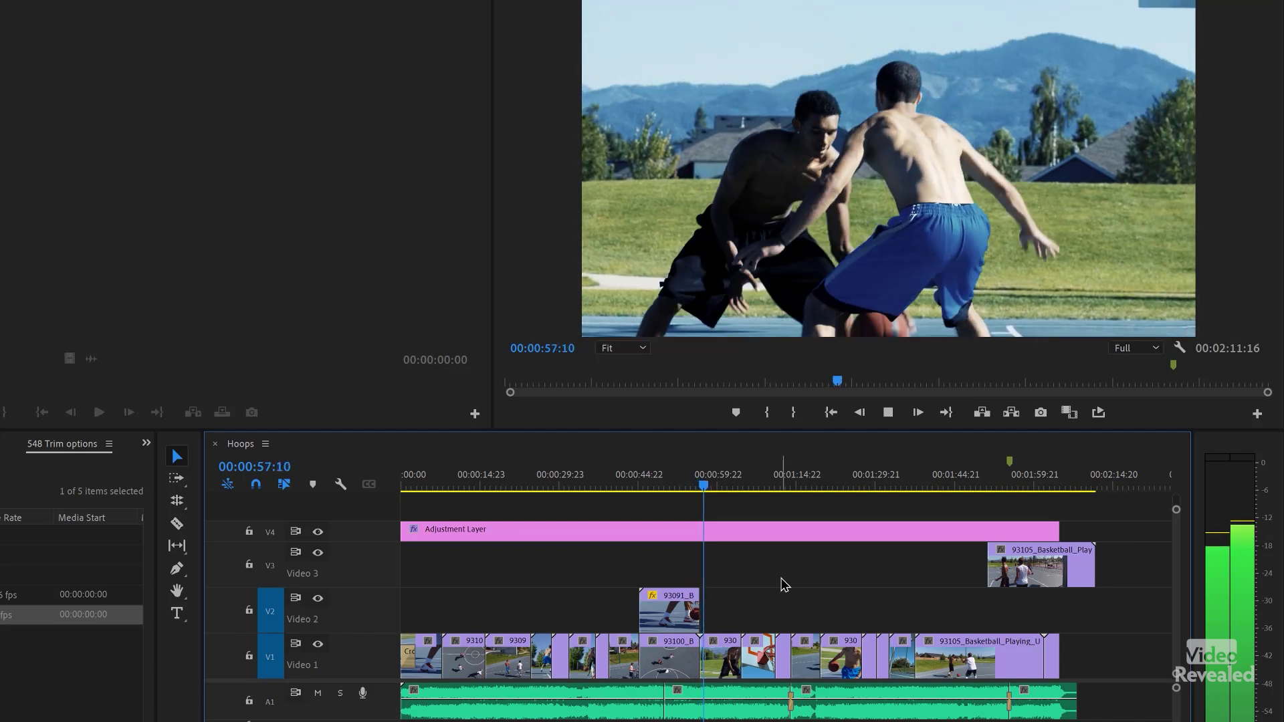
- Play the Hoops sequence from about 00:00:53 to 00:00:54:19 to examine the stacked clips on Video 1 and Video 2
key("space")
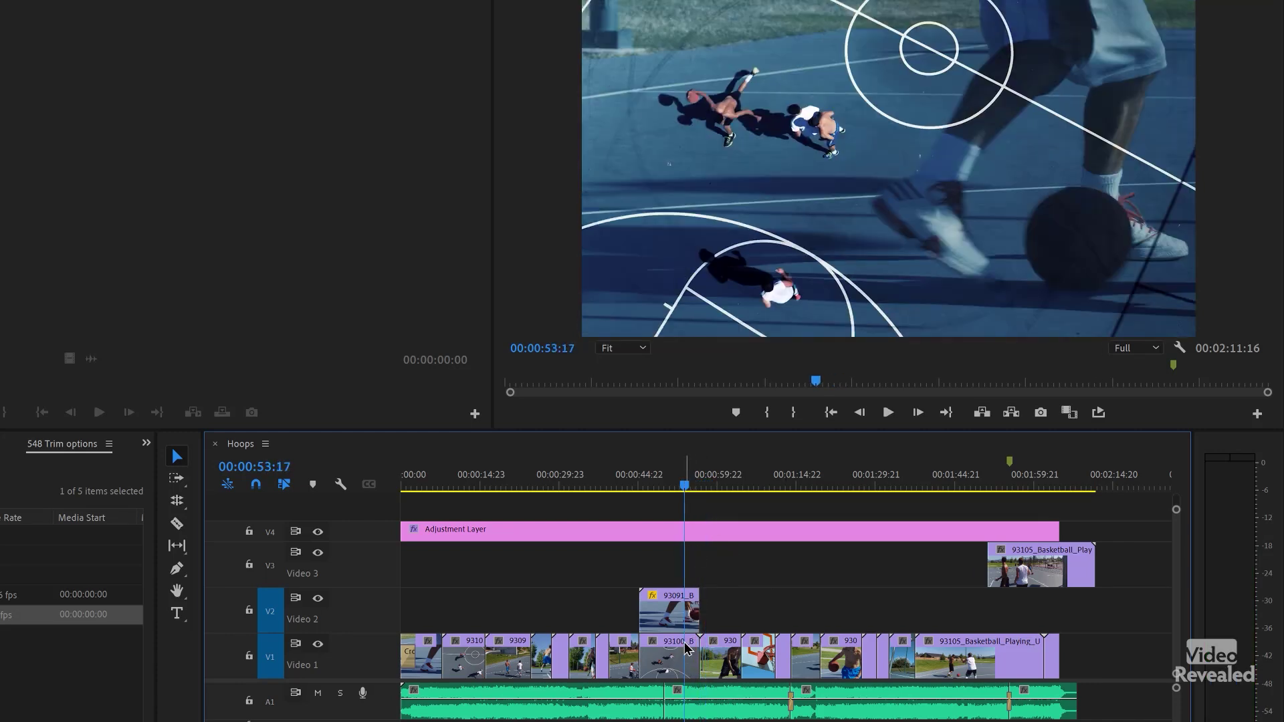
key("=")
key("=")
key("=")
key("=")
key("=")
key("=")
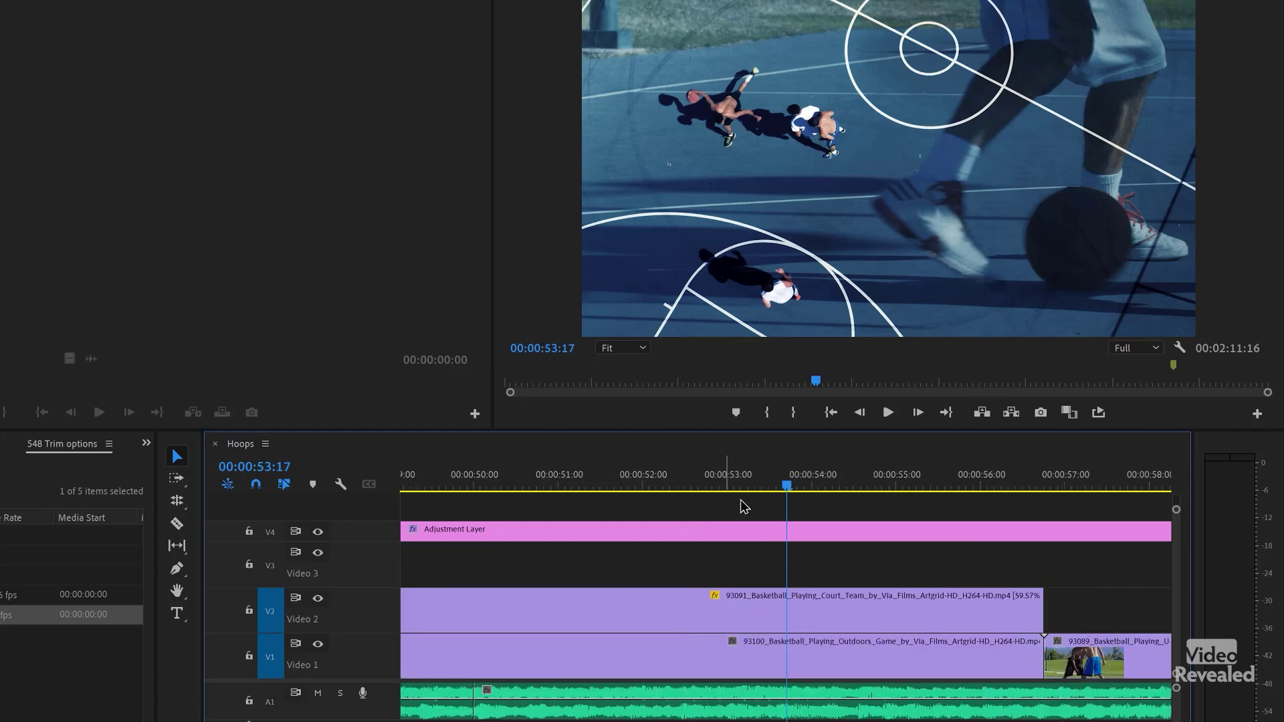
left_click_drag(741, 483, 715, 487)
key("space")
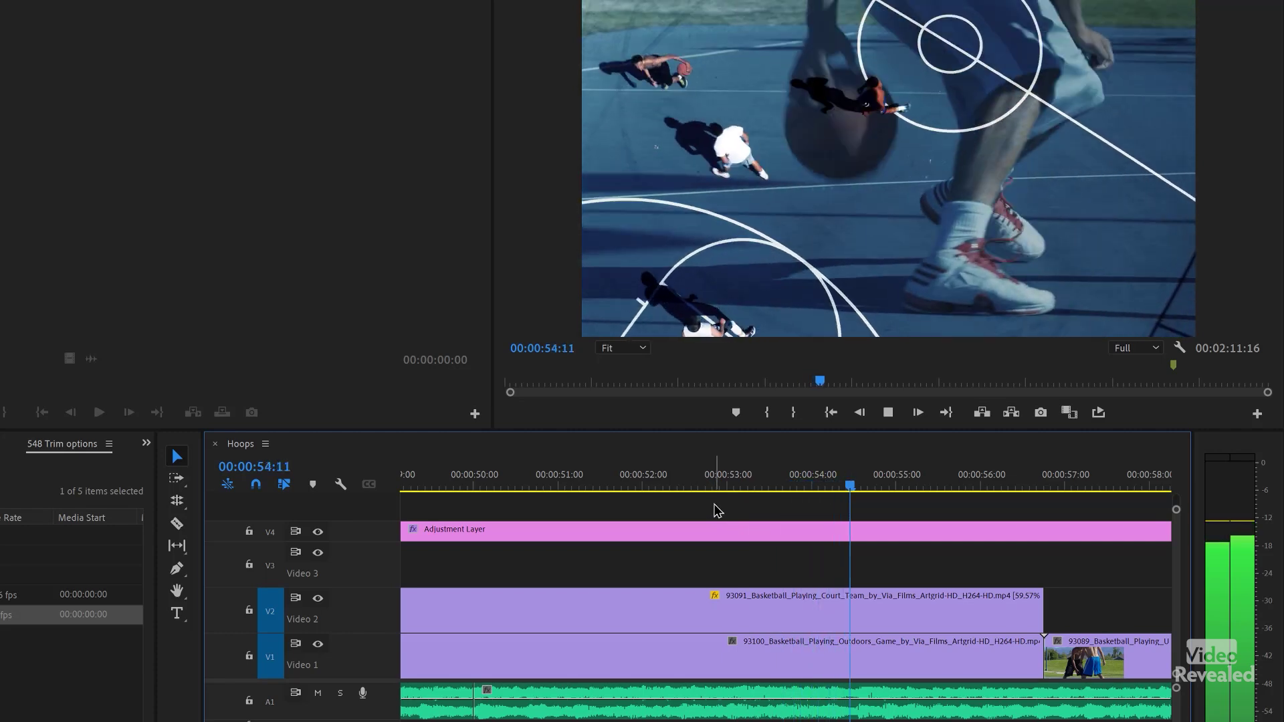
key("space")
key("space")
left_click_drag(861, 483, 881, 488)
left_click(861, 482)
key("space")
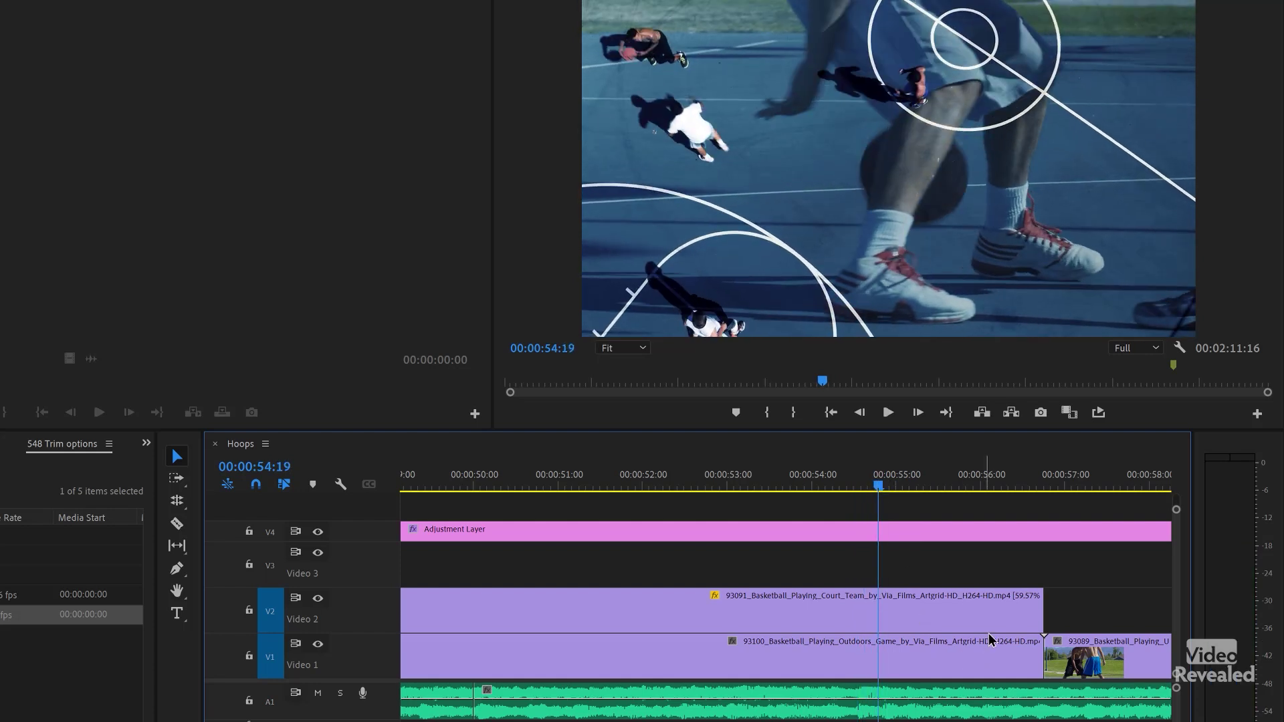
- Disable Composite Preview During Trim and try trimming the ends of the stacked clips on Video 2 and Video 1
left_click(1013, 650)
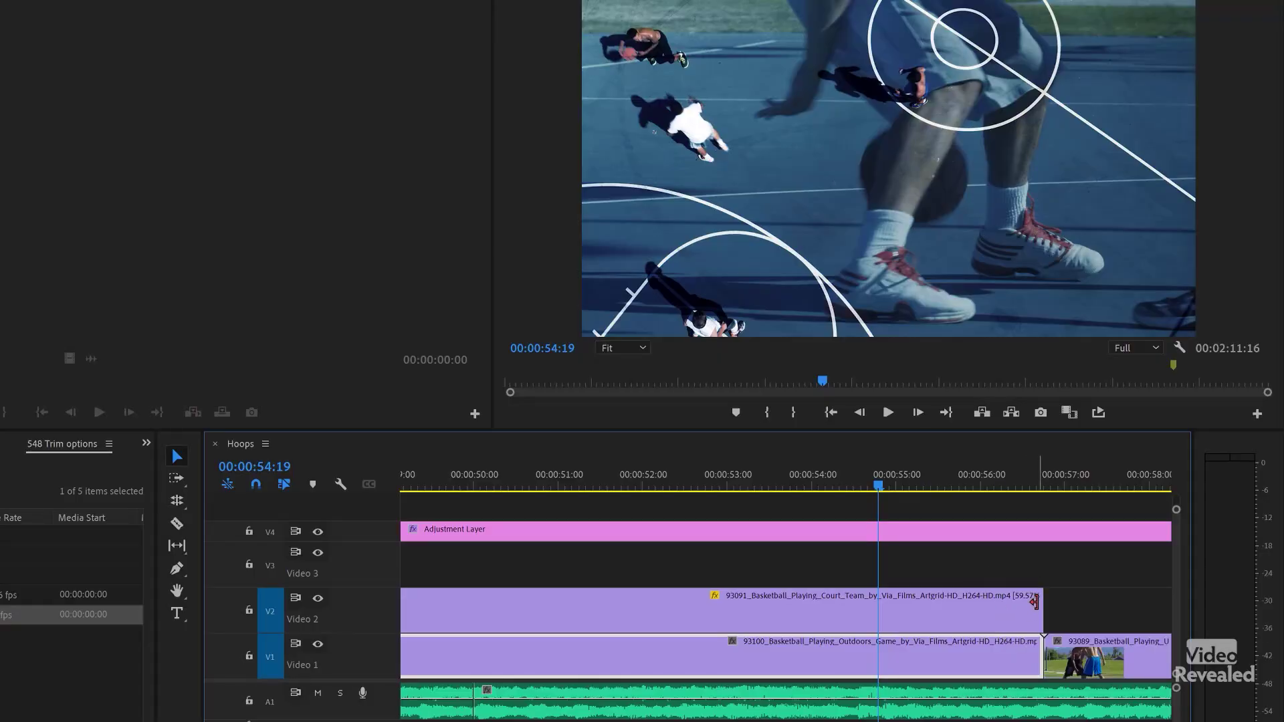
mouse_move(1030, 607)
left_mouse_down()
mouse_move(969, 606)
mouse_move(1032, 609)
left_mouse_up()
left_click(340, 486)
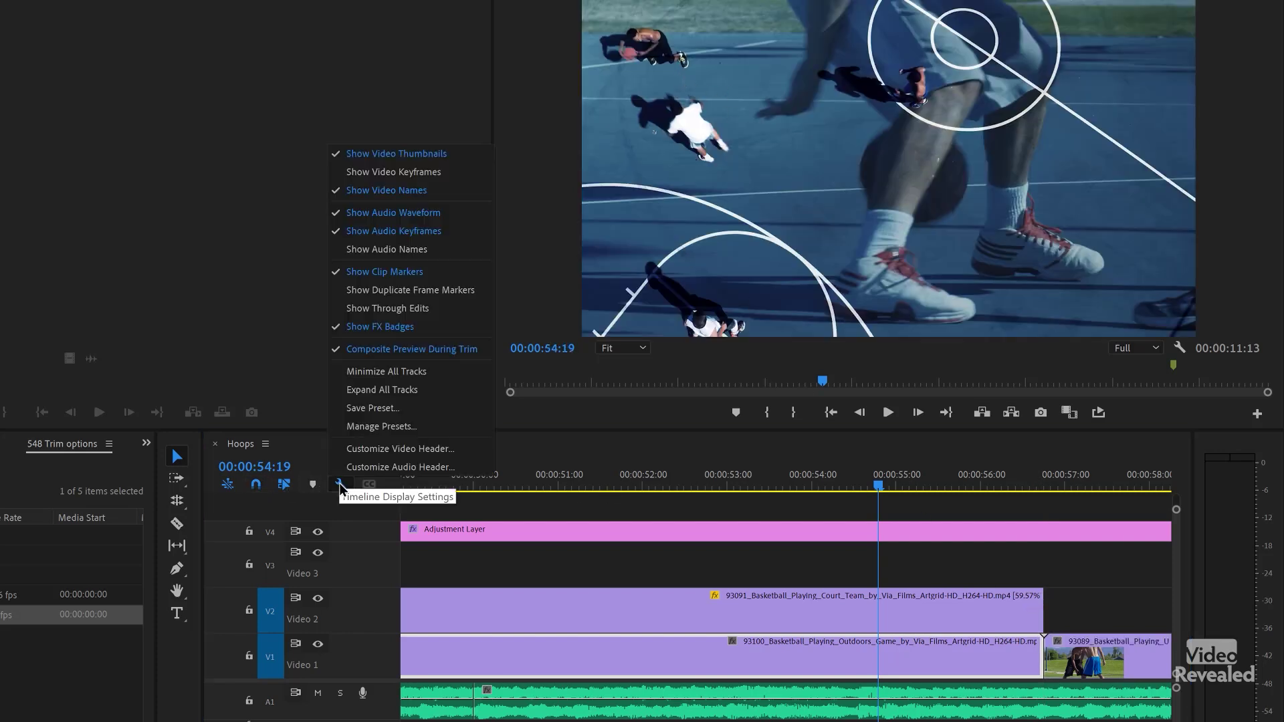
left_click(395, 353)
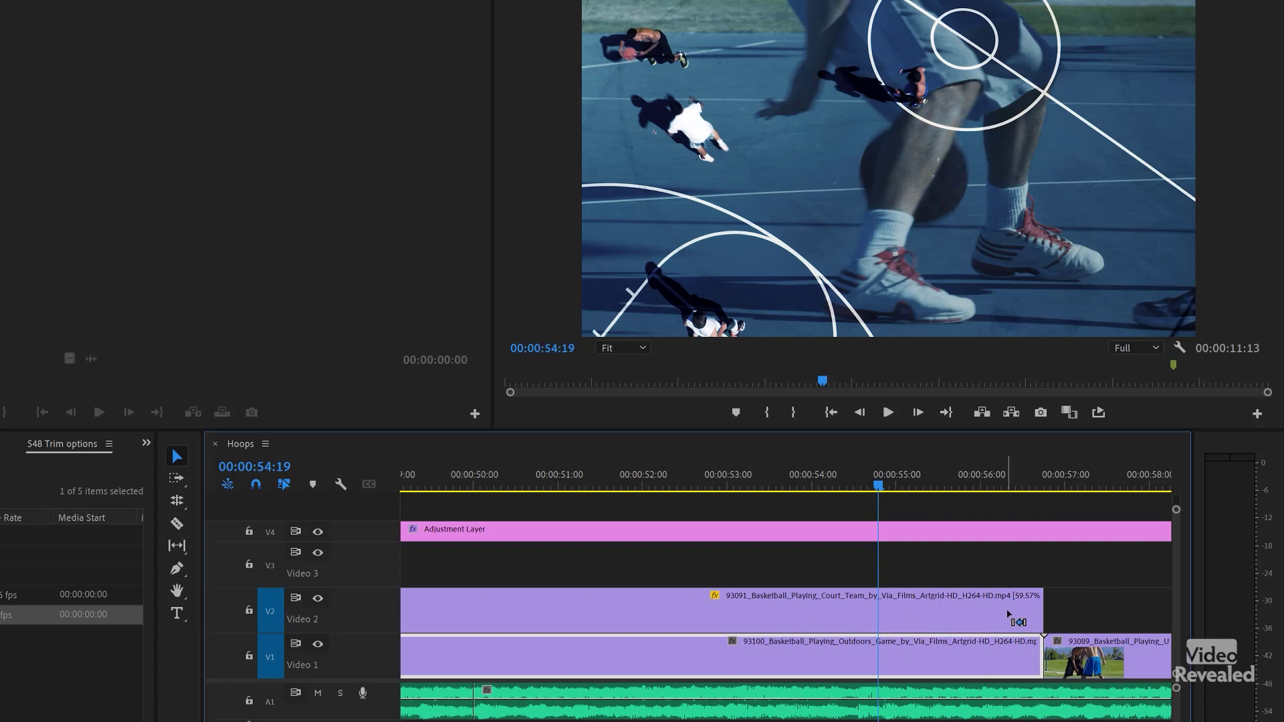
left_click_drag(1034, 602, 1026, 604)
mouse_move(1034, 648)
left_mouse_down()
mouse_move(1015, 649)
mouse_move(1030, 650)
left_mouse_up()
- Re-enable Composite Preview During Trim and try to ripple-trim the end of the 93100 clip on Video 1
left_click(344, 492)
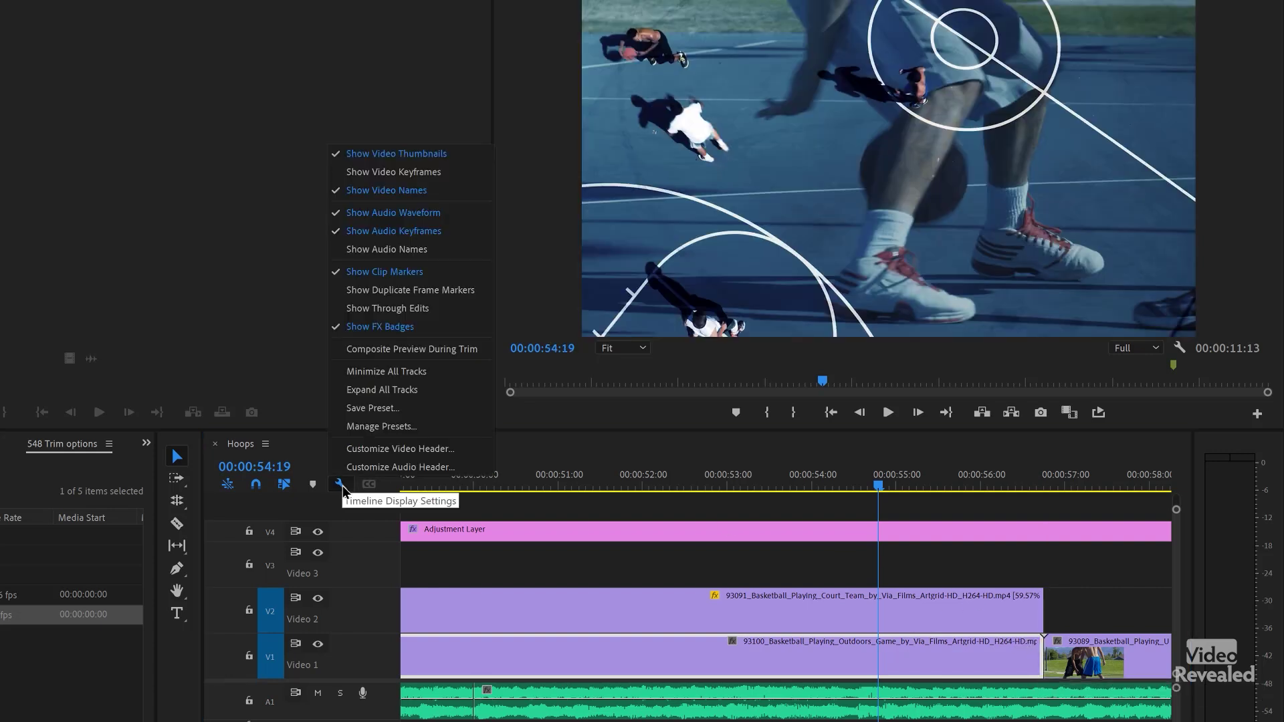
left_click(418, 352)
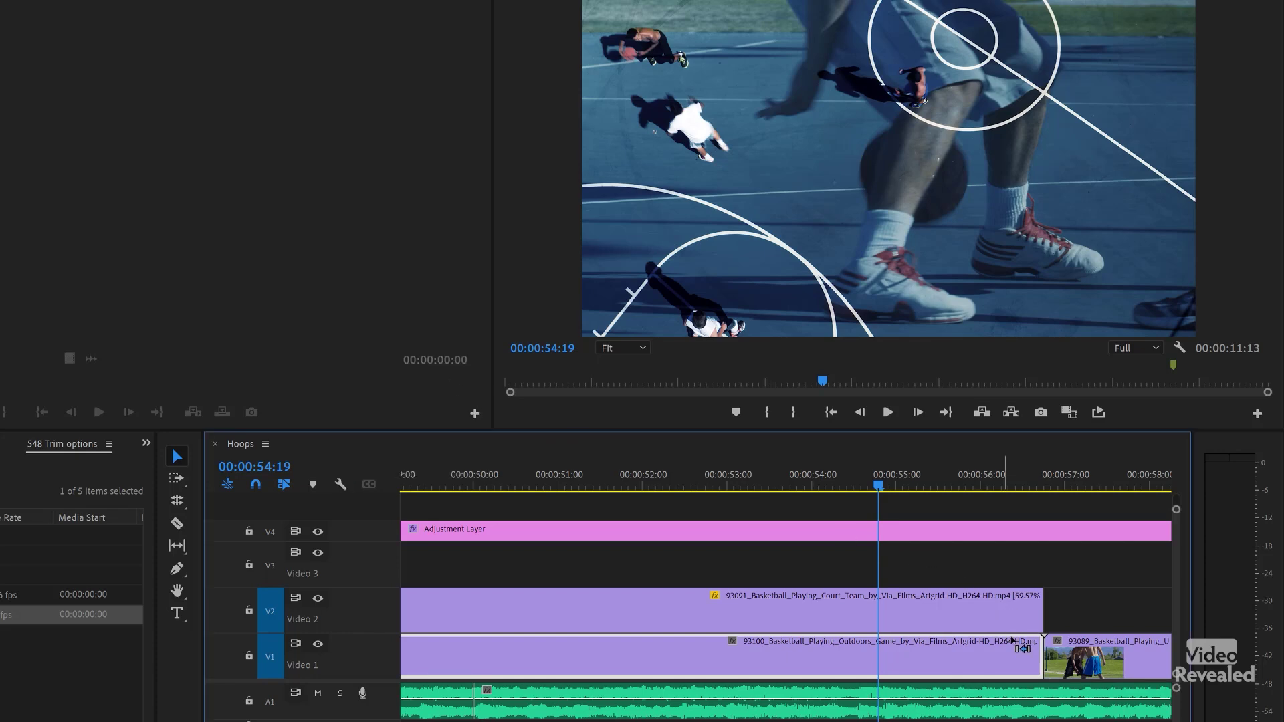
left_click_drag(1033, 648, 1019, 647)
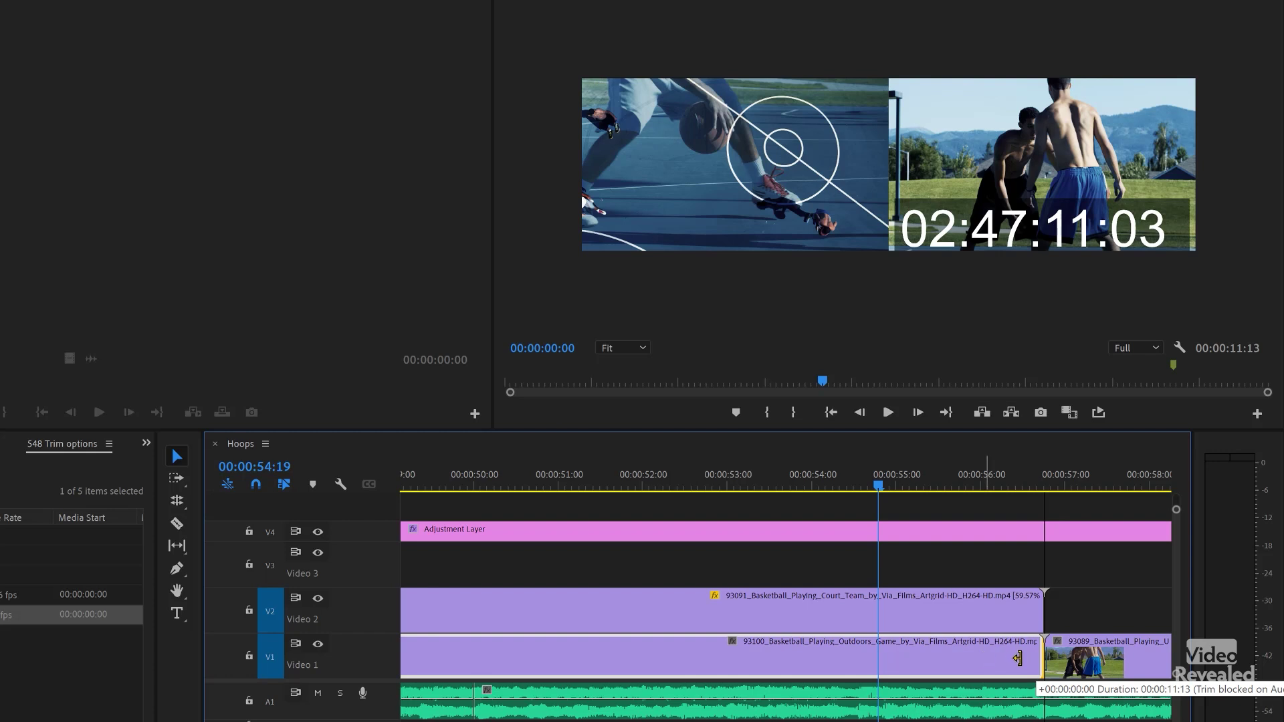
left_click_drag(1043, 655, 988, 653)
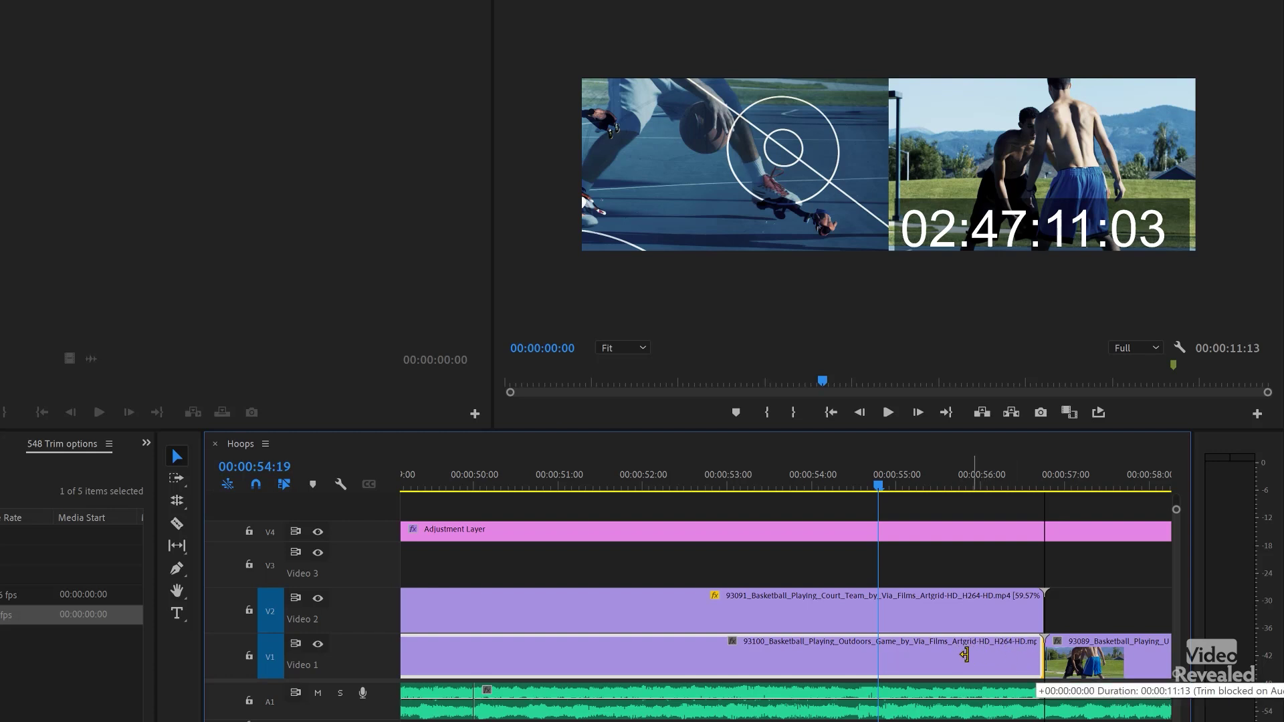
left_click_drag(964, 655, 1019, 660)
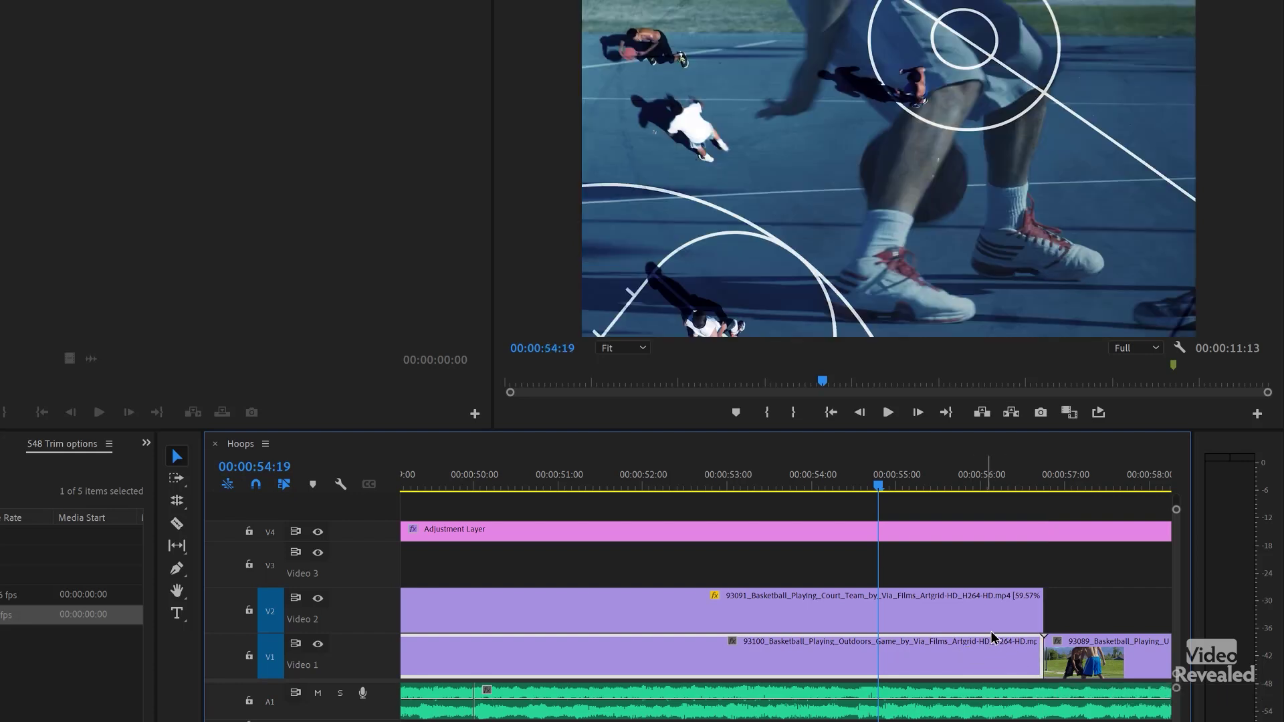
scroll(983, 637, "down", 5)
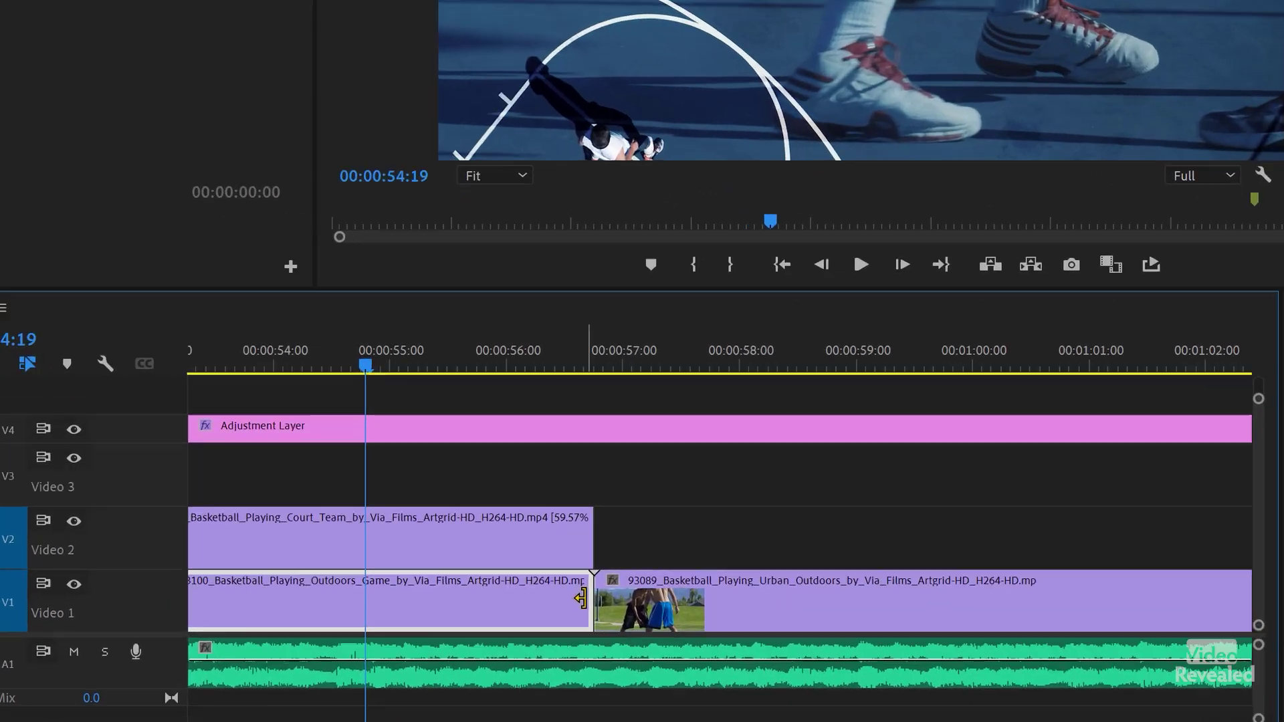
left_click_drag(683, 656, 683, 655)
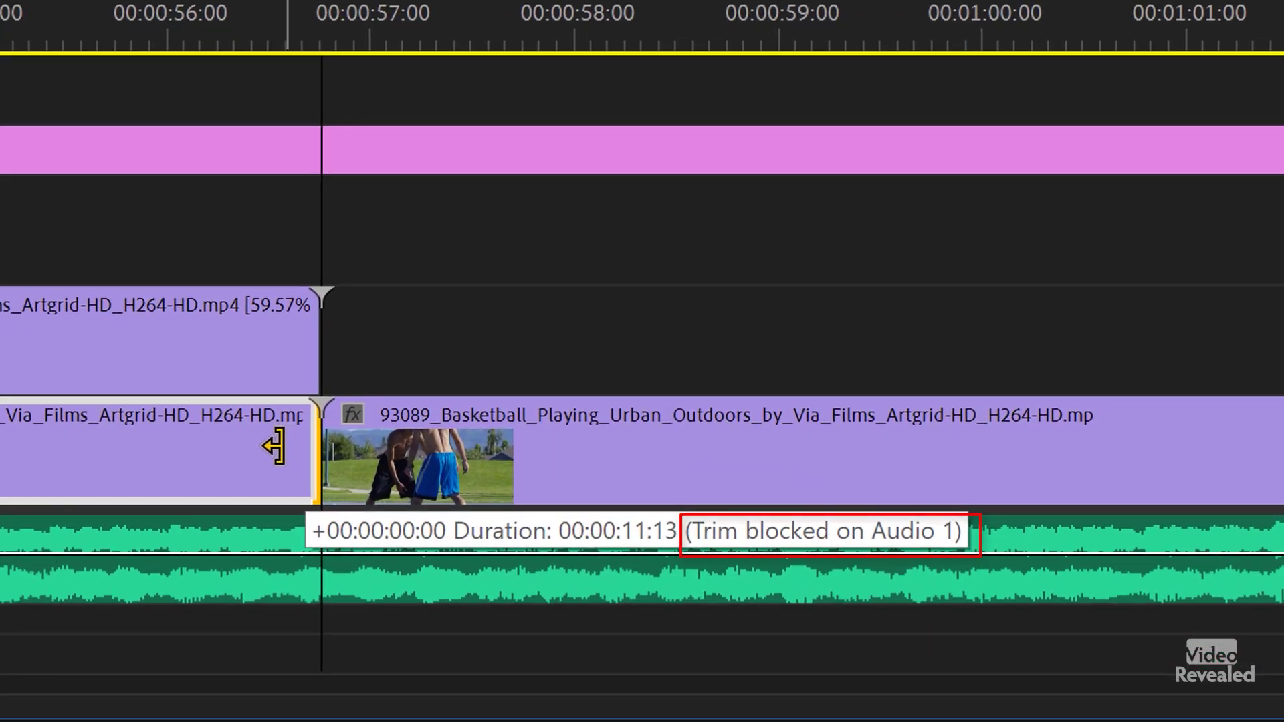
left_click_drag(272, 446, 278, 444)
- Select the clips after the stacked pair on Video 1 and Video 3 together with the adjoining Audio 1 clips
key("minus")
key("minus")
key("minus")
key("minus")
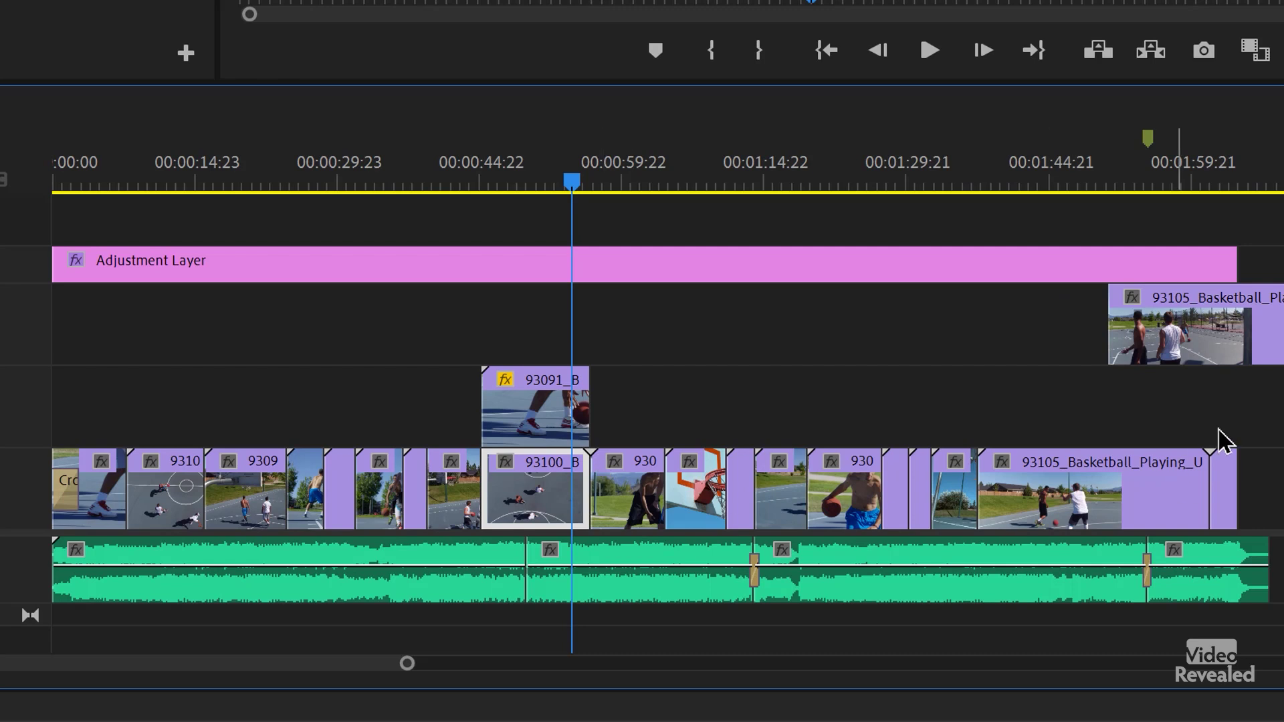
left_click_drag(1274, 338, 664, 654)
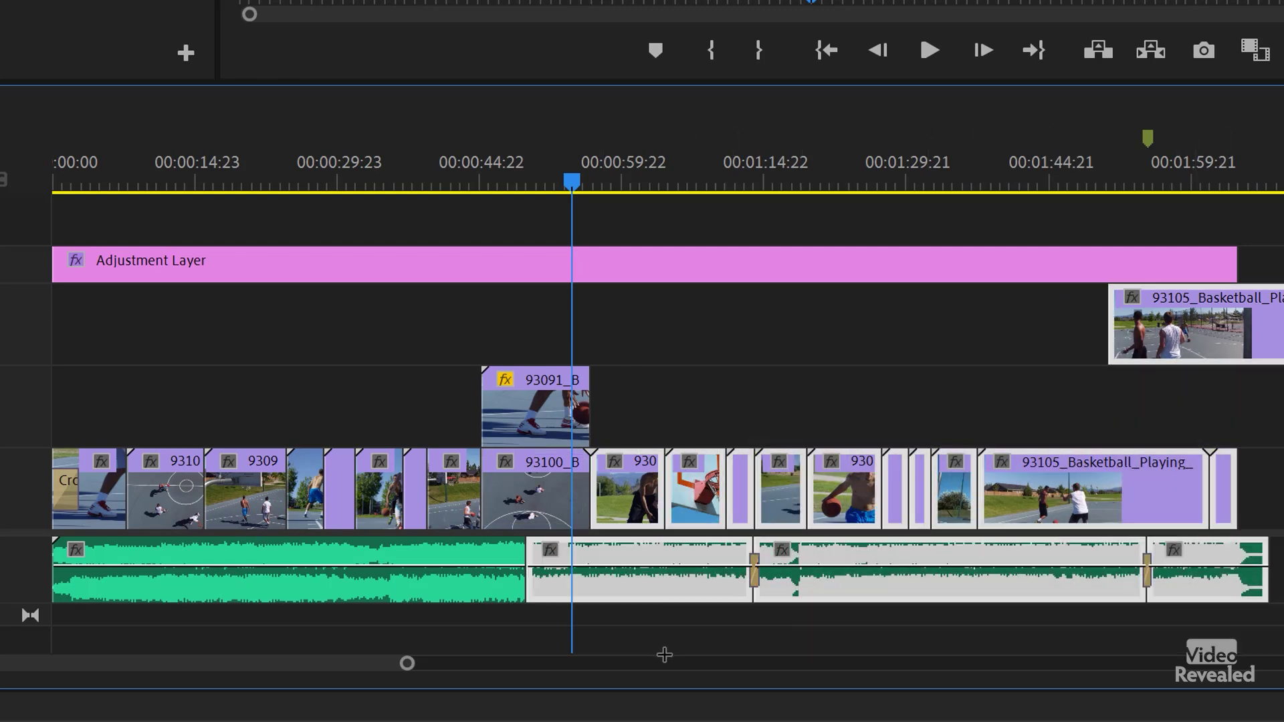
- Clear the clip selection and turn off the sync lock on Audio 1
left_click(565, 635)
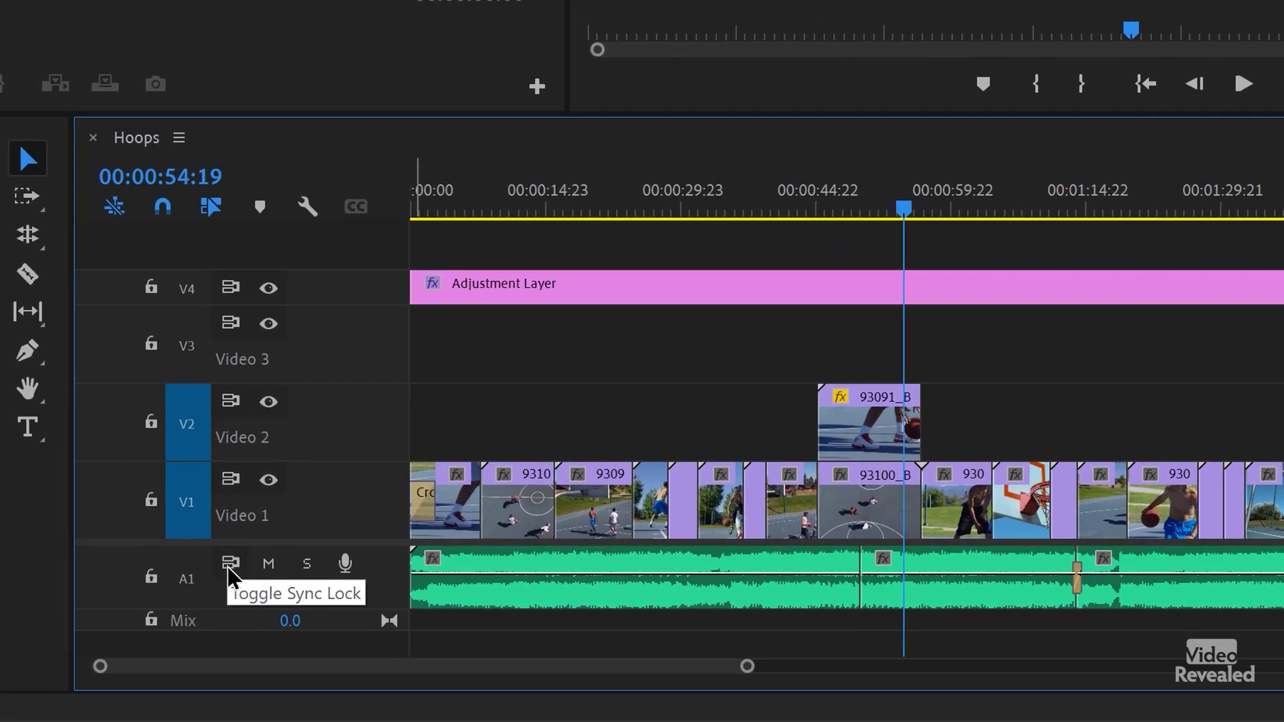
key("equal")
key("equal")
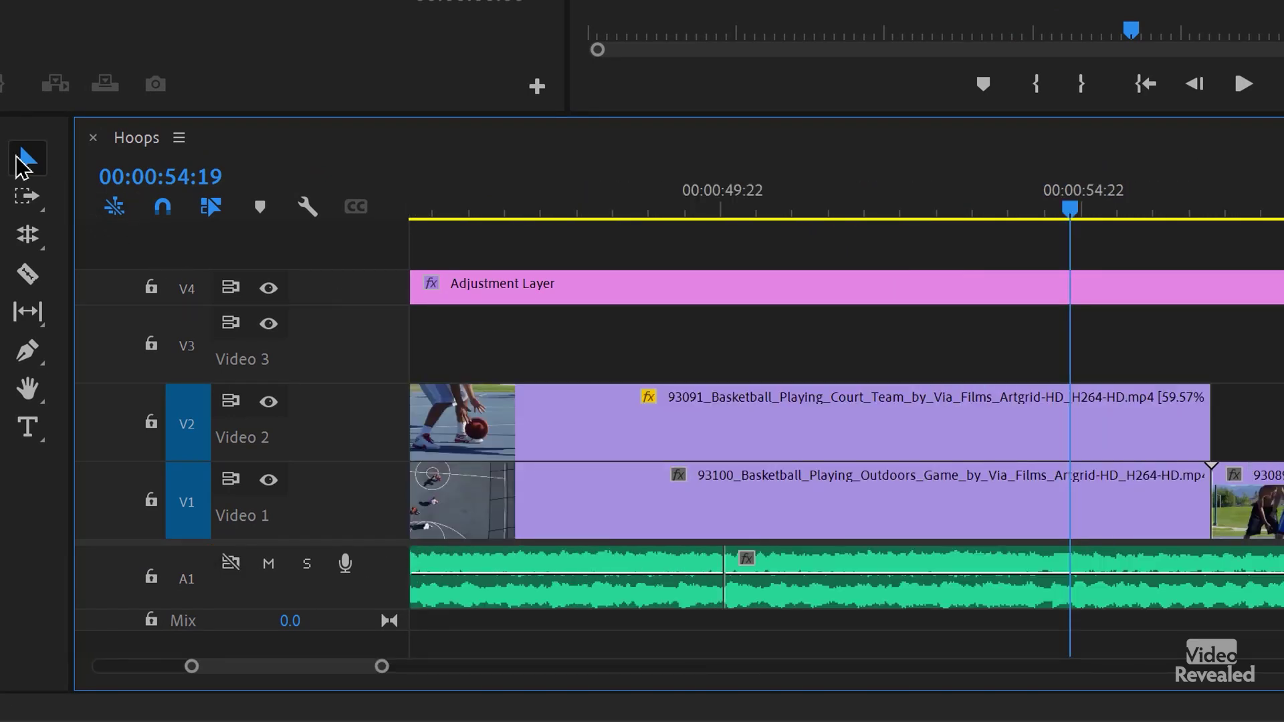
- Ripple-trim the ends of the stacked 93091 and 93100 clips together, shortening both by about two seconds
left_click(28, 167)
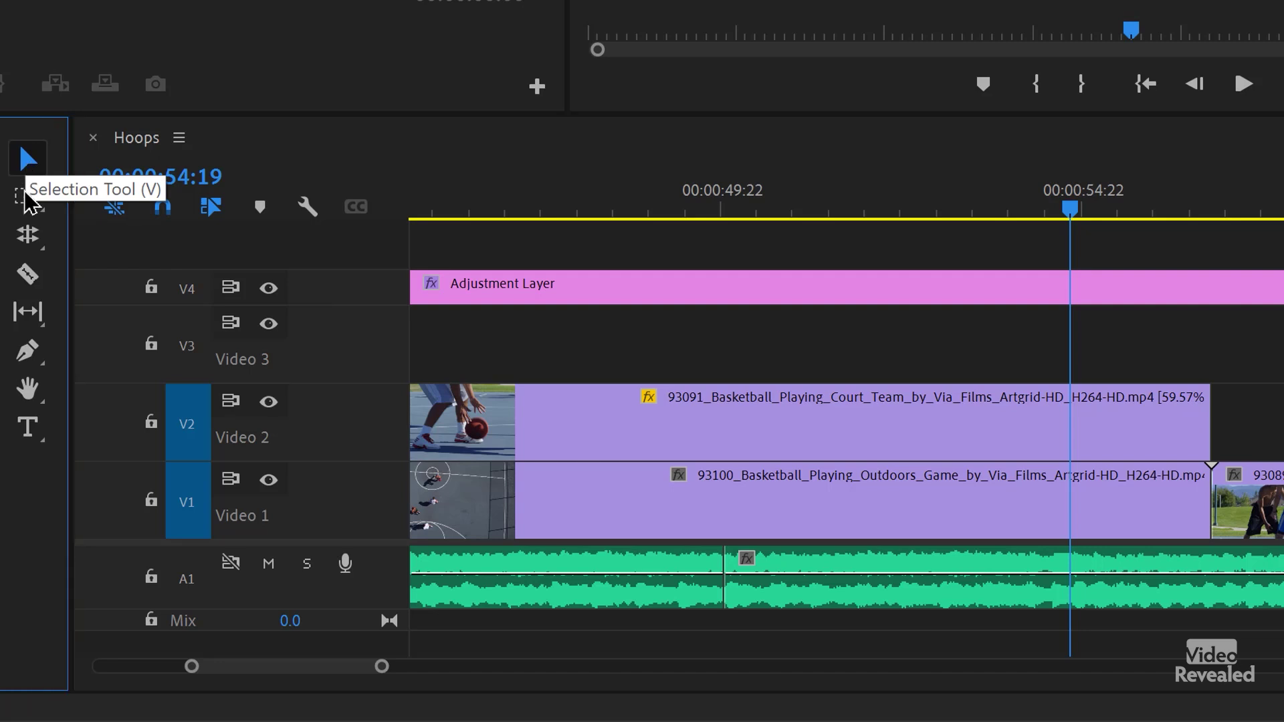
left_click(26, 234)
left_click(134, 232)
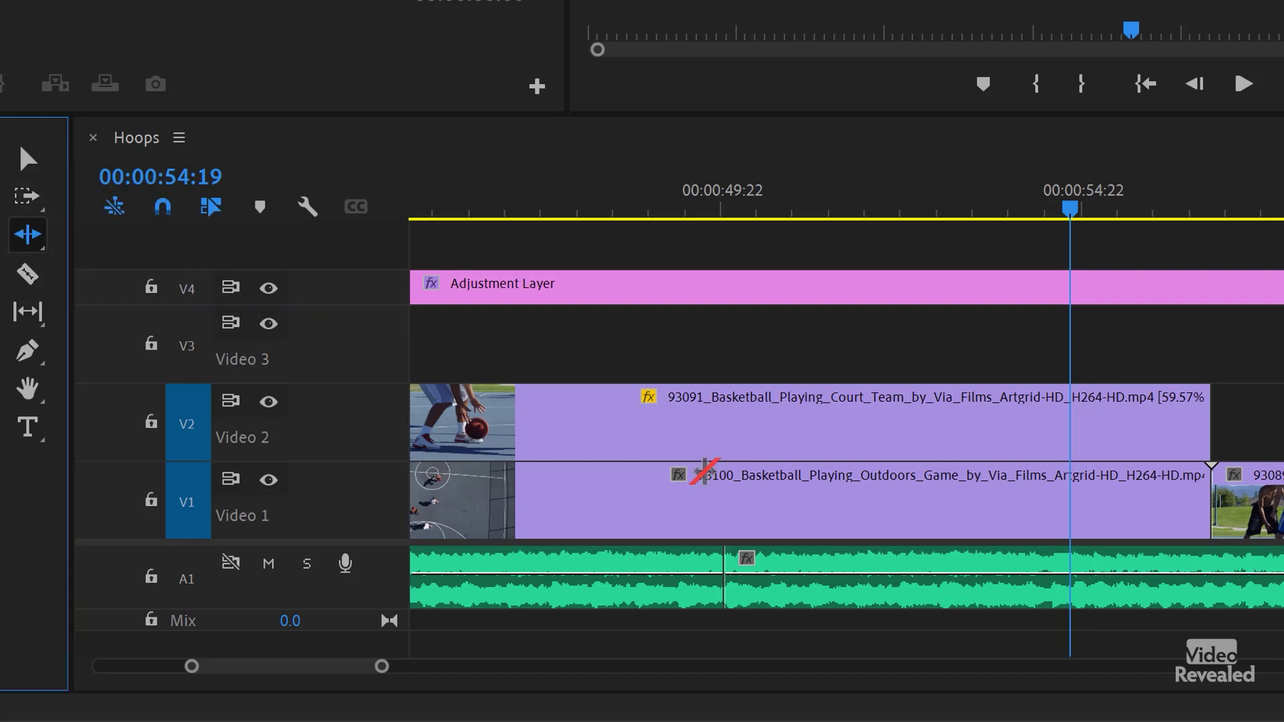
left_click(1189, 419)
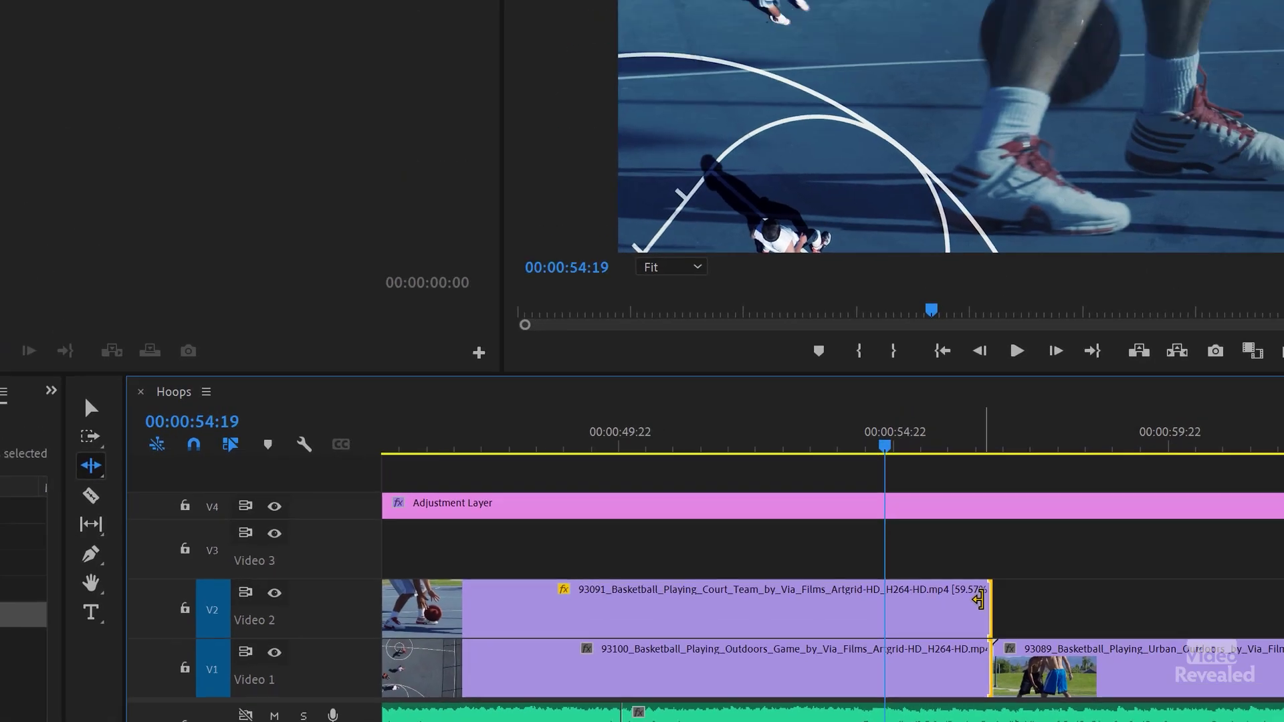
left_click_drag(1193, 411, 1127, 407)
left_click_drag(836, 686, 796, 679)
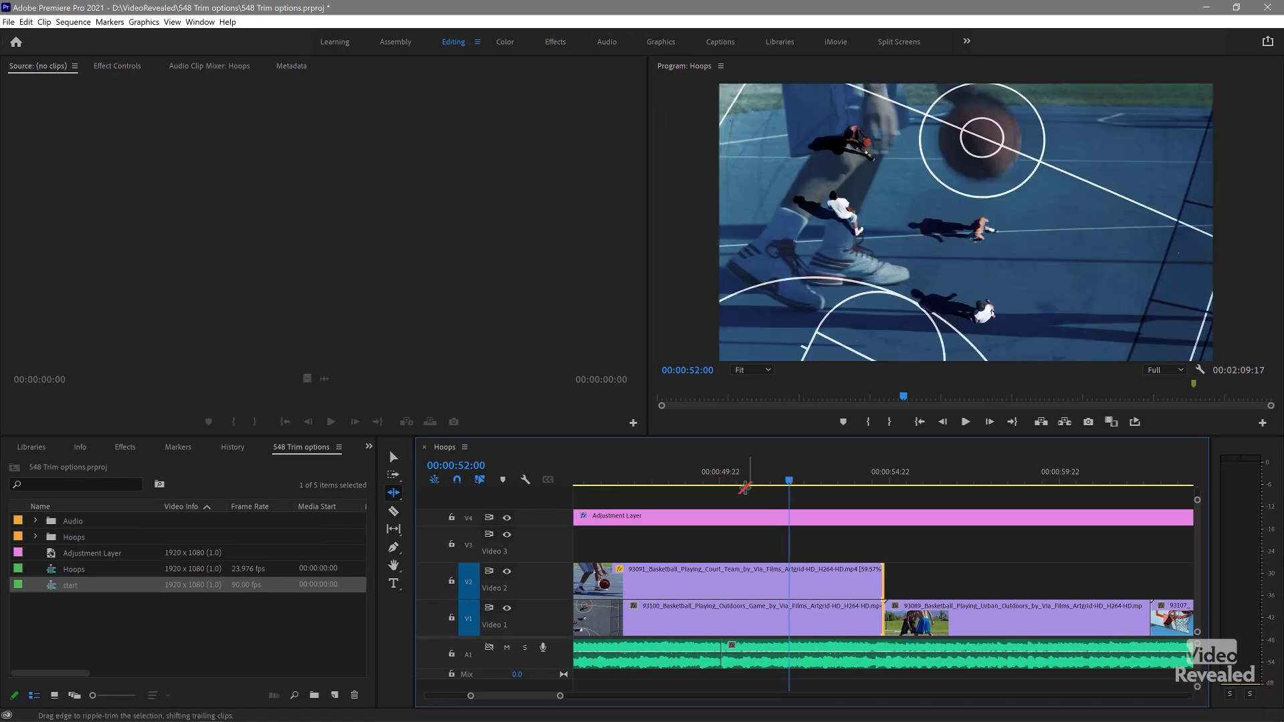
- Play the Hoops sequence from 00:00:52:00 across the trimmed cut to check the ripple edit
key("space")
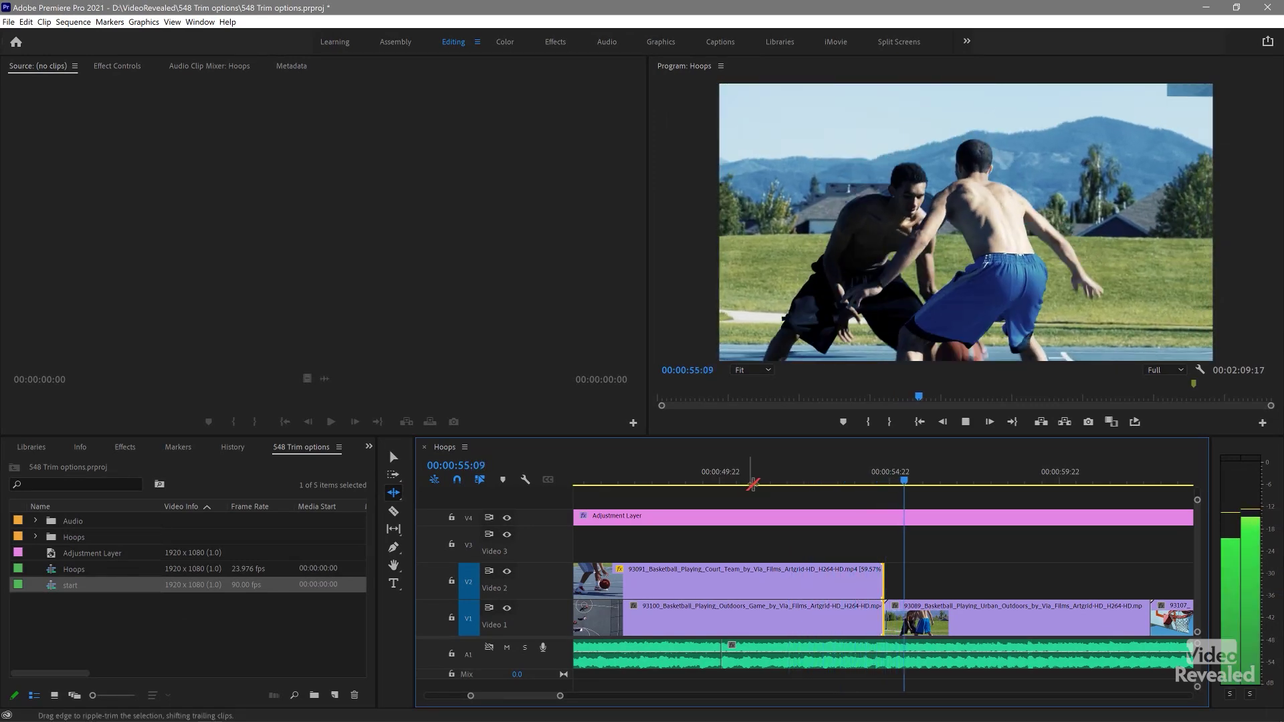
left_click(784, 472)
key("space")
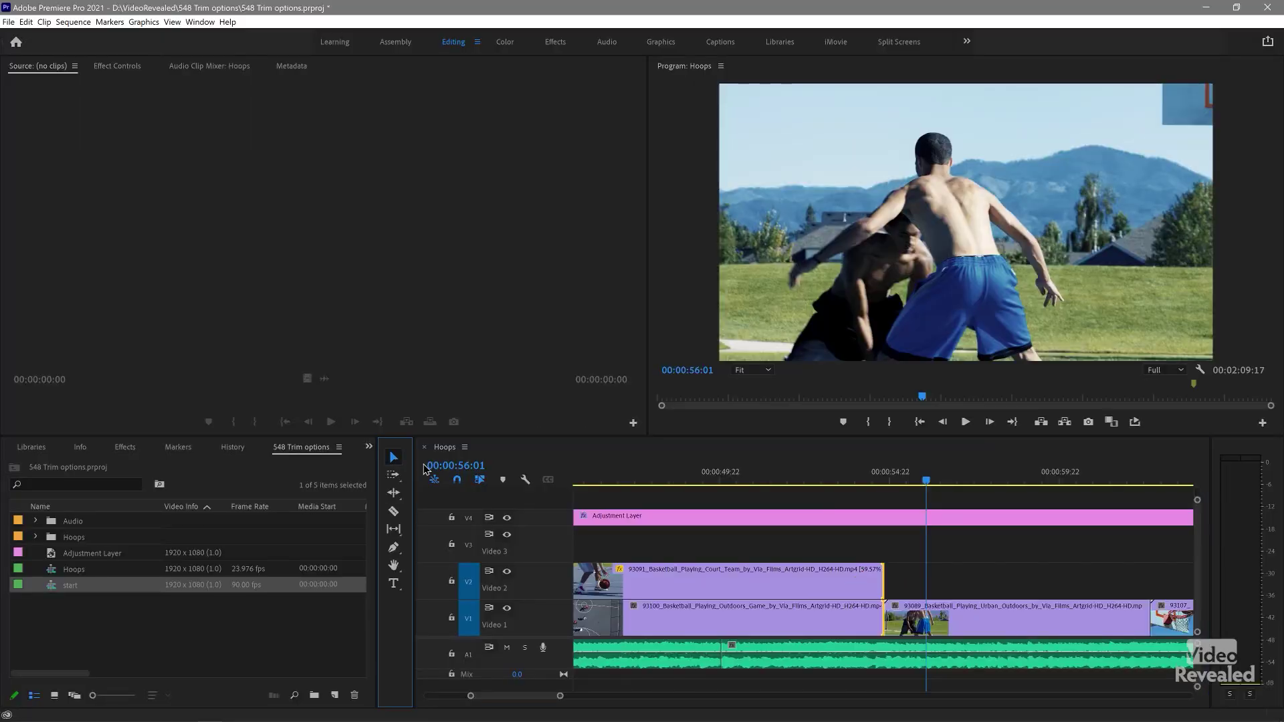
- Select the out point of the Video 2 clip with the Selection tool, and try different trim selections at the Video 1 cut
left_click(910, 572)
left_click(880, 577)
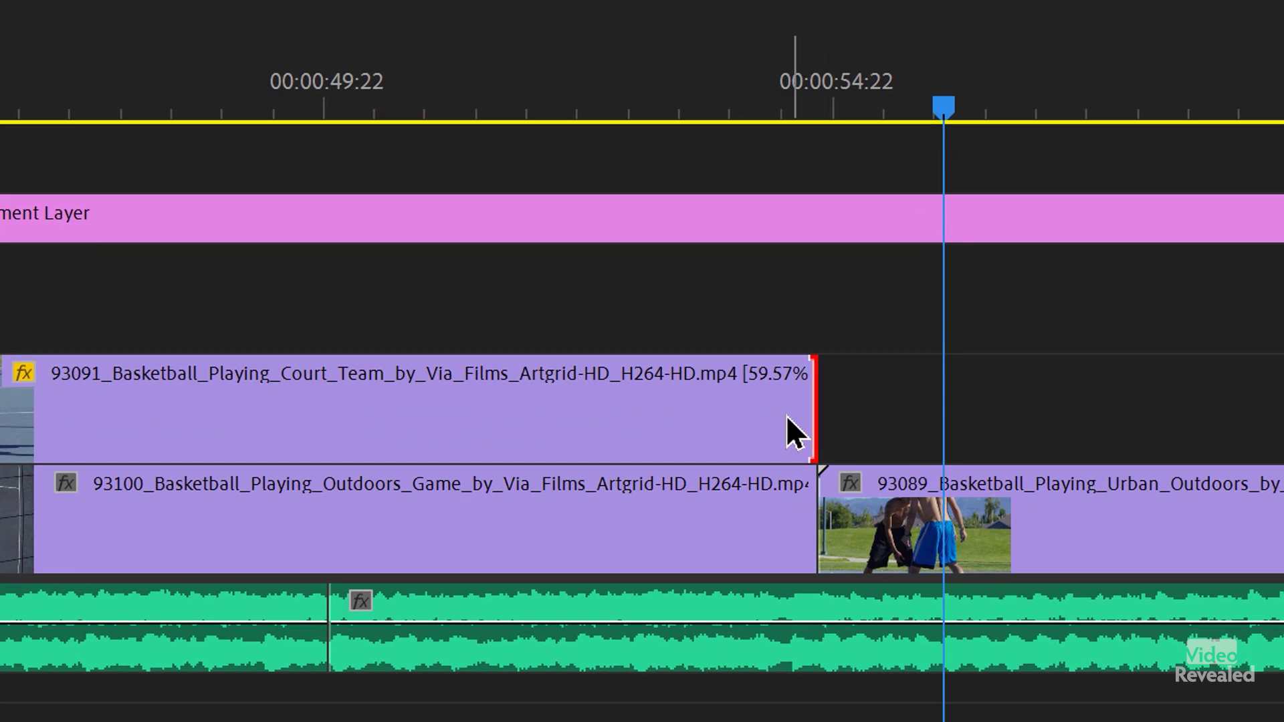
left_click(809, 512)
left_click(808, 521, "ctrl")
left_click(809, 520)
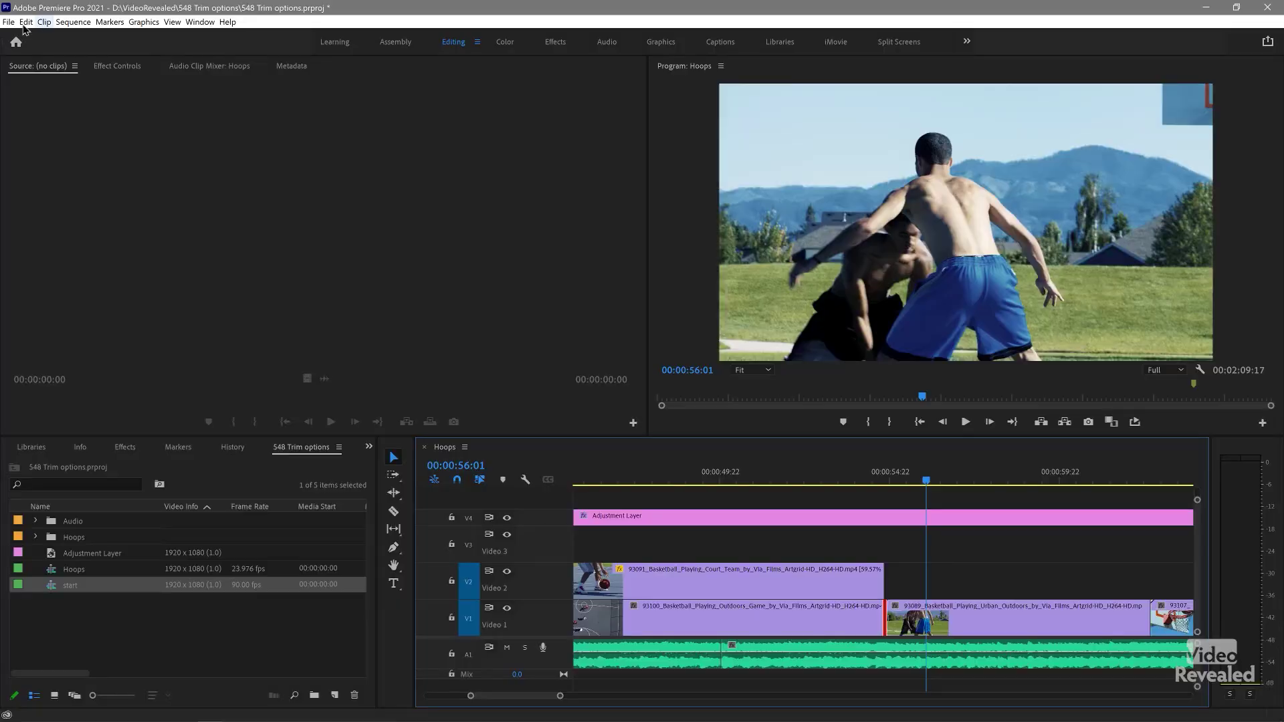
- Enable shifting of clips that overlap the trim point during ripple trimming in the Trim preferences
left_click(24, 24)
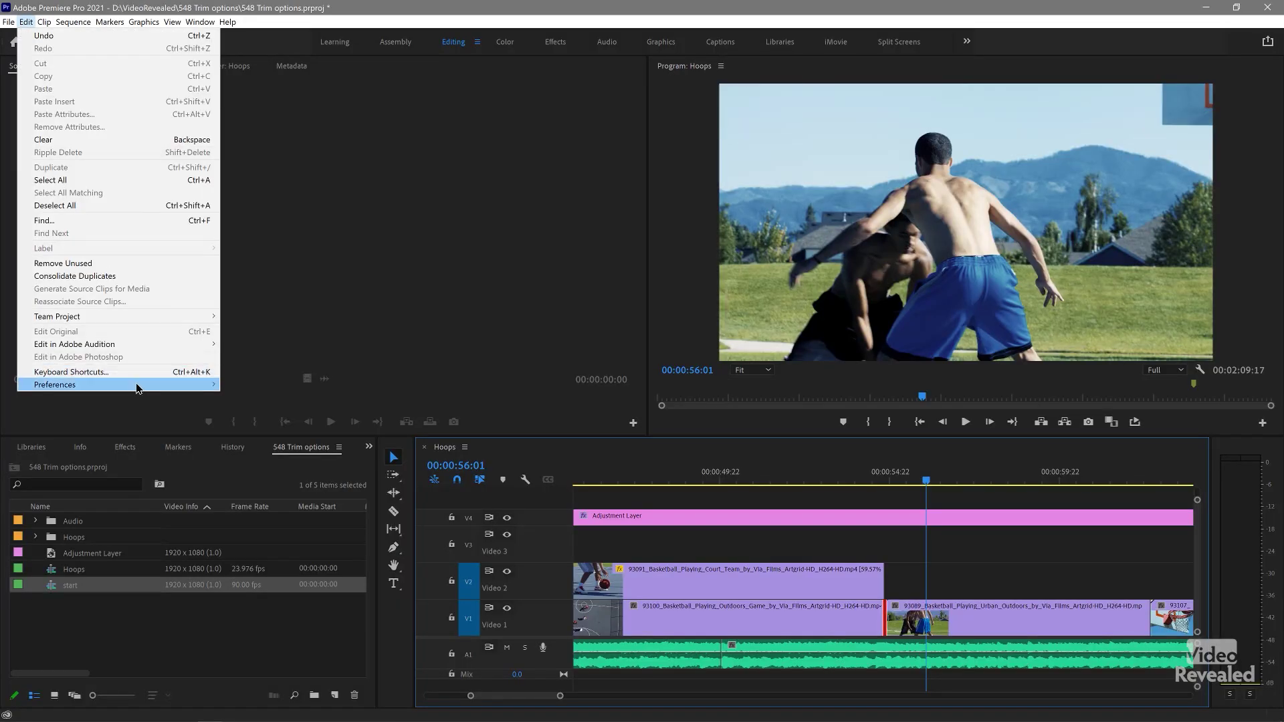
mouse_move(139, 388)
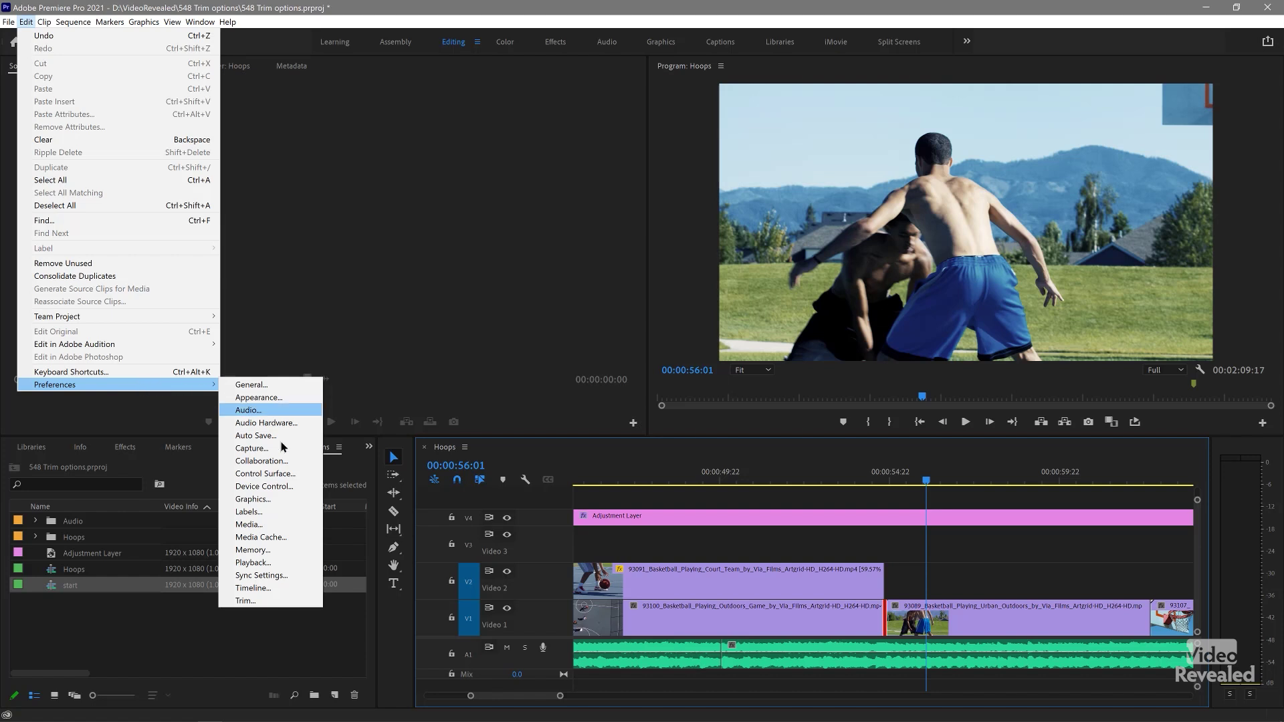
left_click(281, 602)
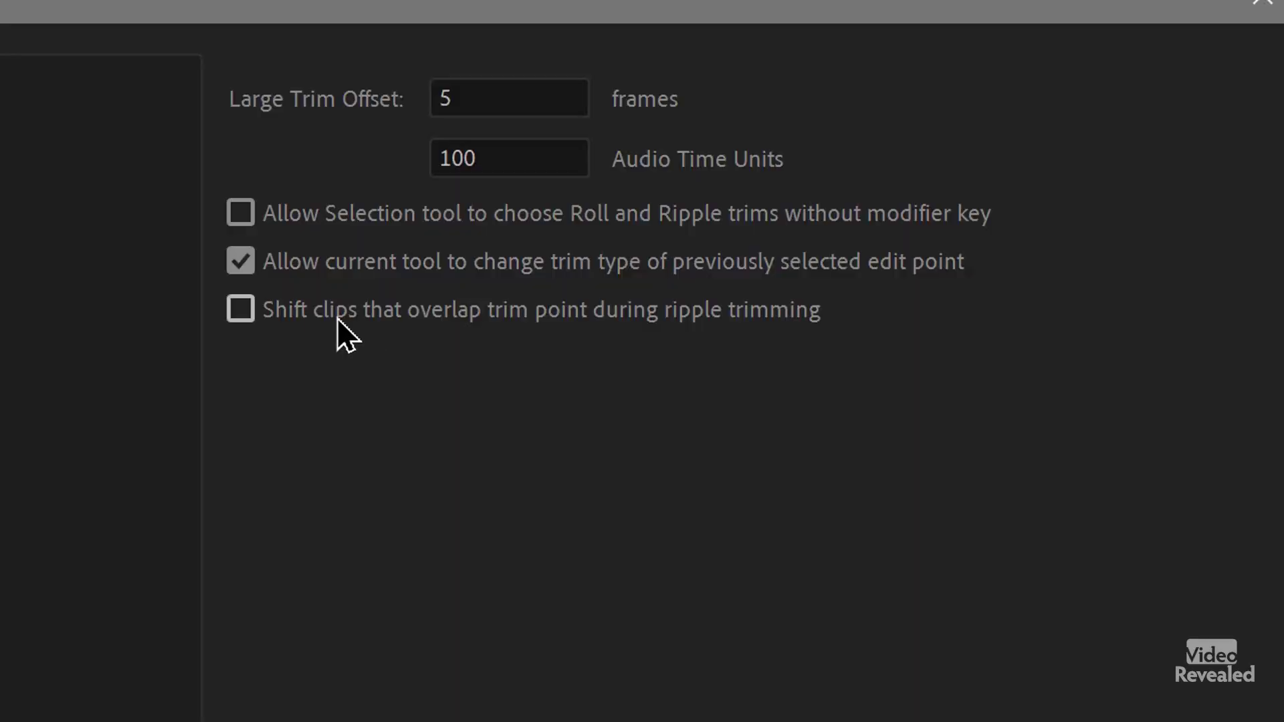
left_click(332, 313)
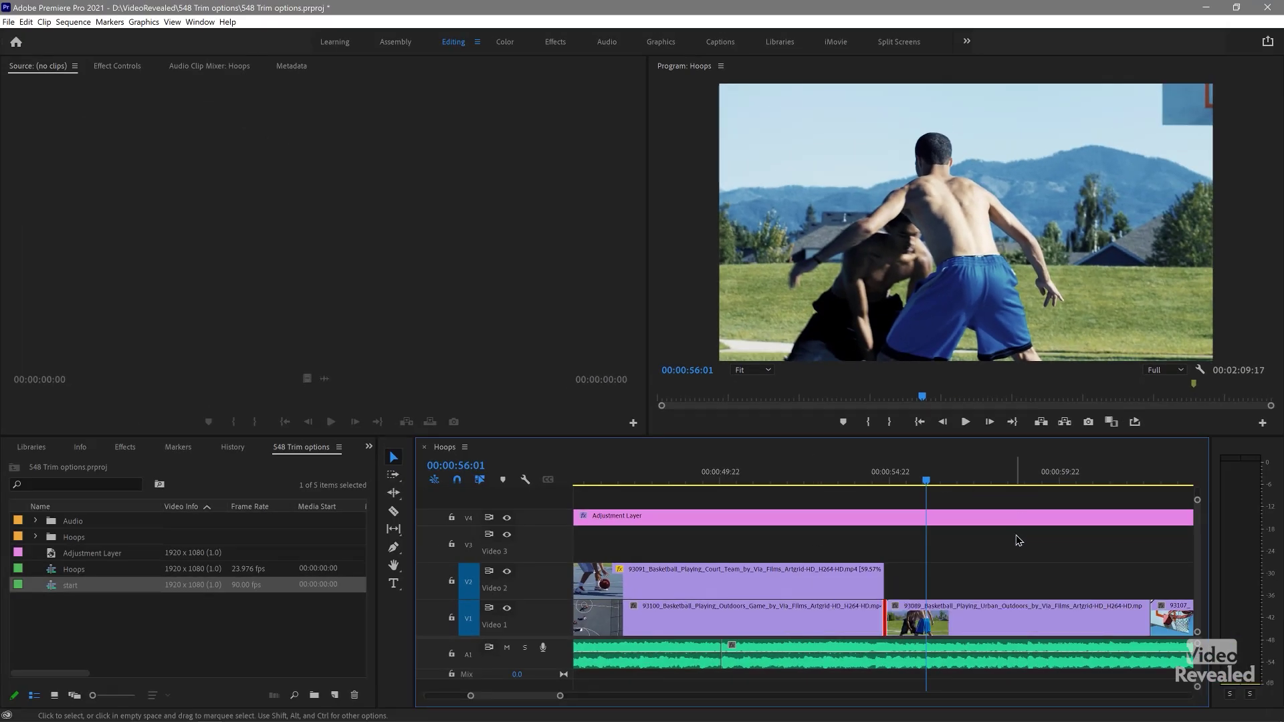
- Move the playhead to the sequence marker at 00:01:53:11, over the Video 3 clip near the end of the Hoops sequence
key("backslash")
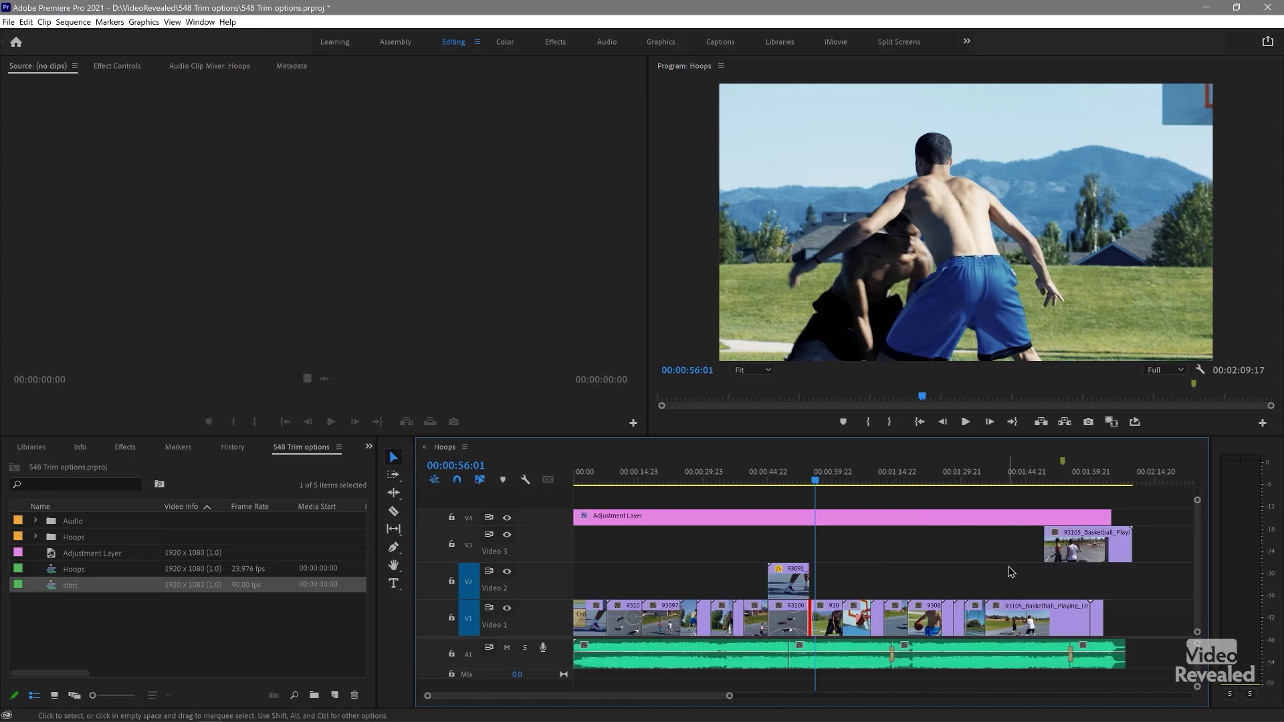
left_click(1063, 476)
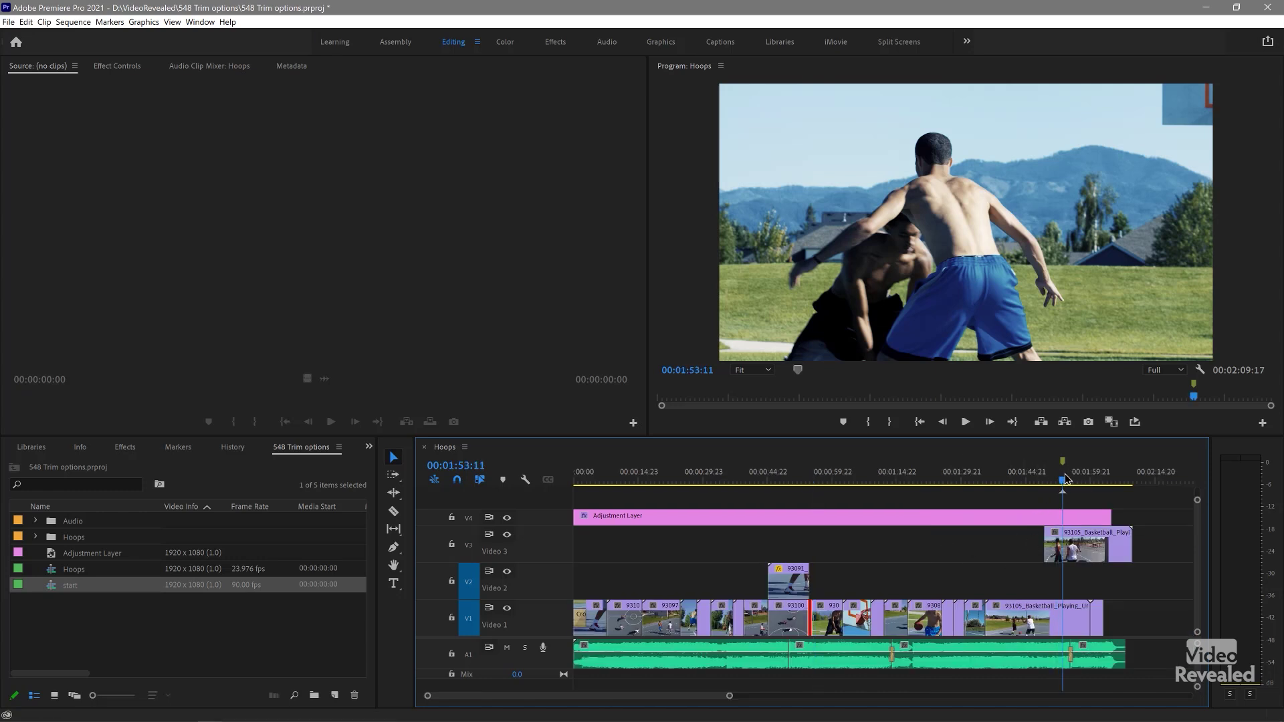
key("equal")
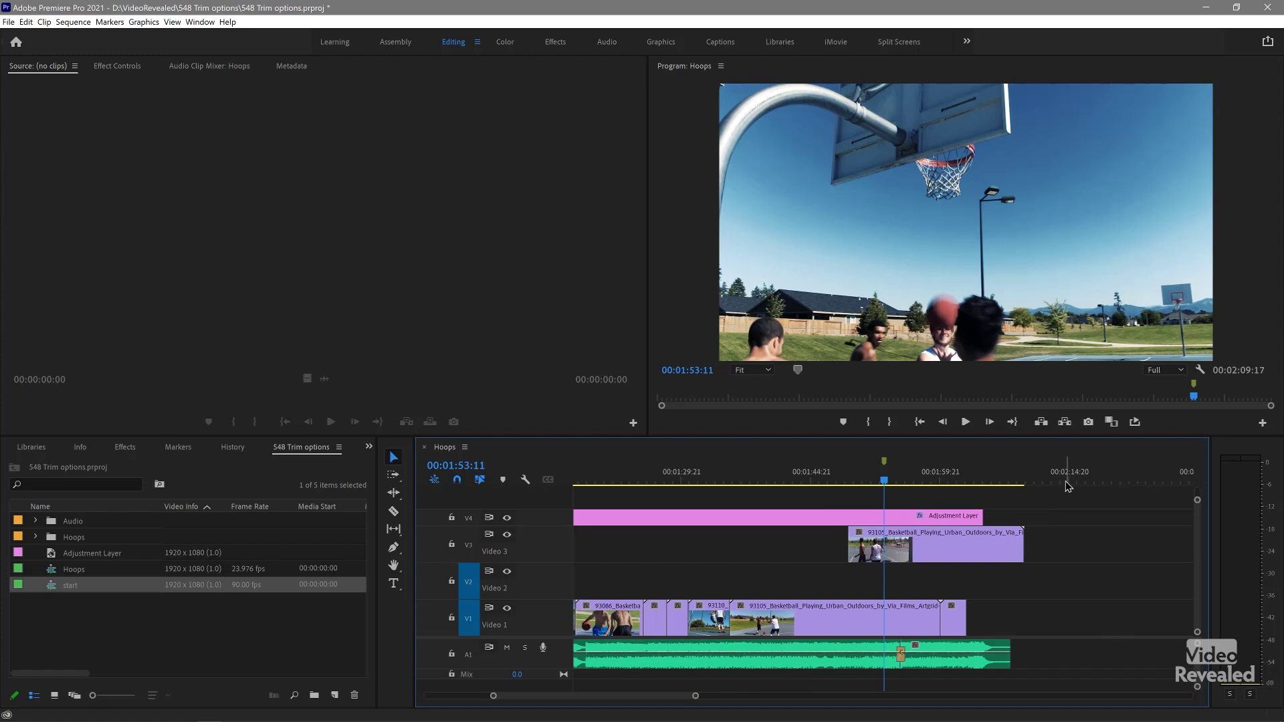
key("equal")
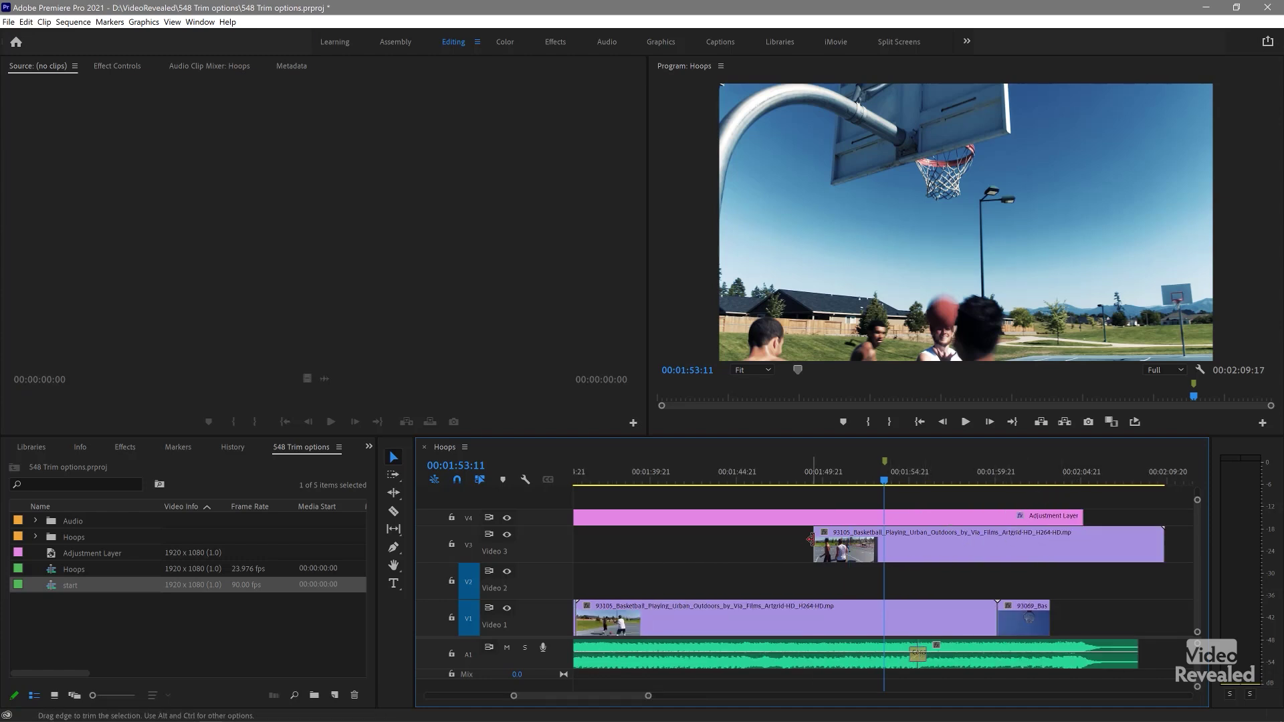
- Try extending the start of the 93105 clip on Video 3 by about three seconds with a ripple trim, and undo the attempts
left_click_drag(811, 540, 757, 543)
key("ctrl+z")
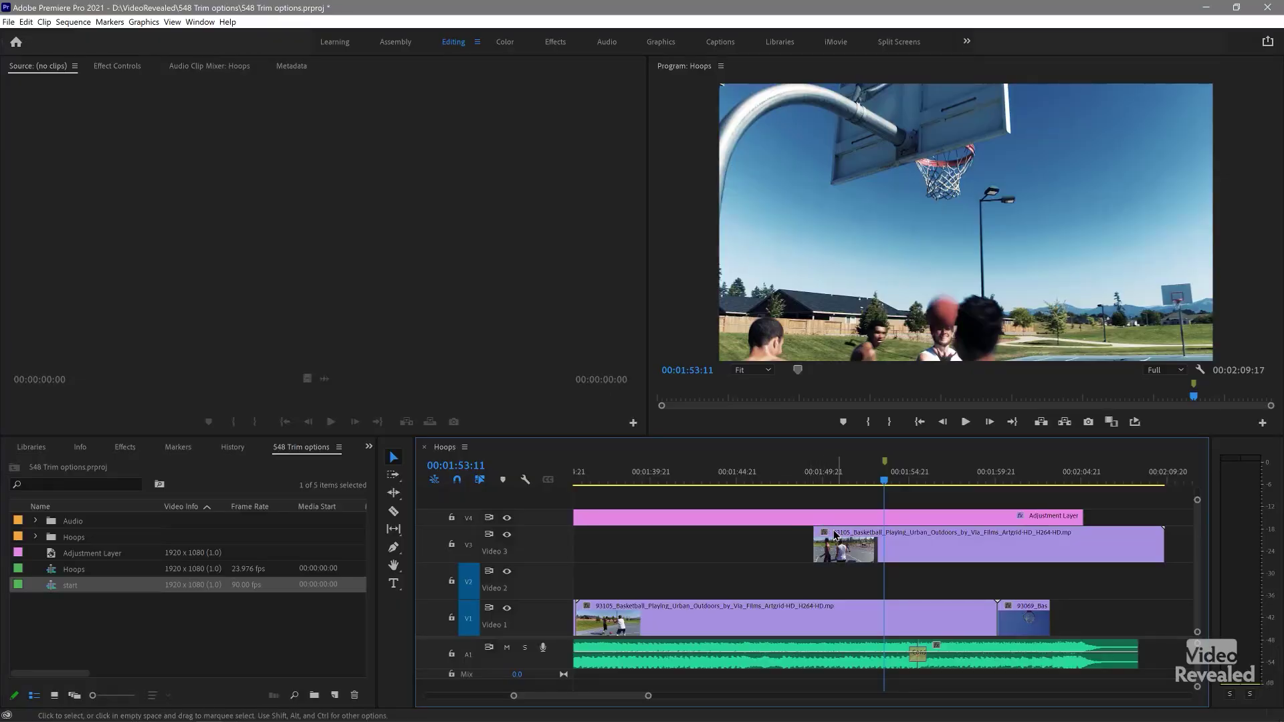
left_click_drag(820, 541, 771, 543)
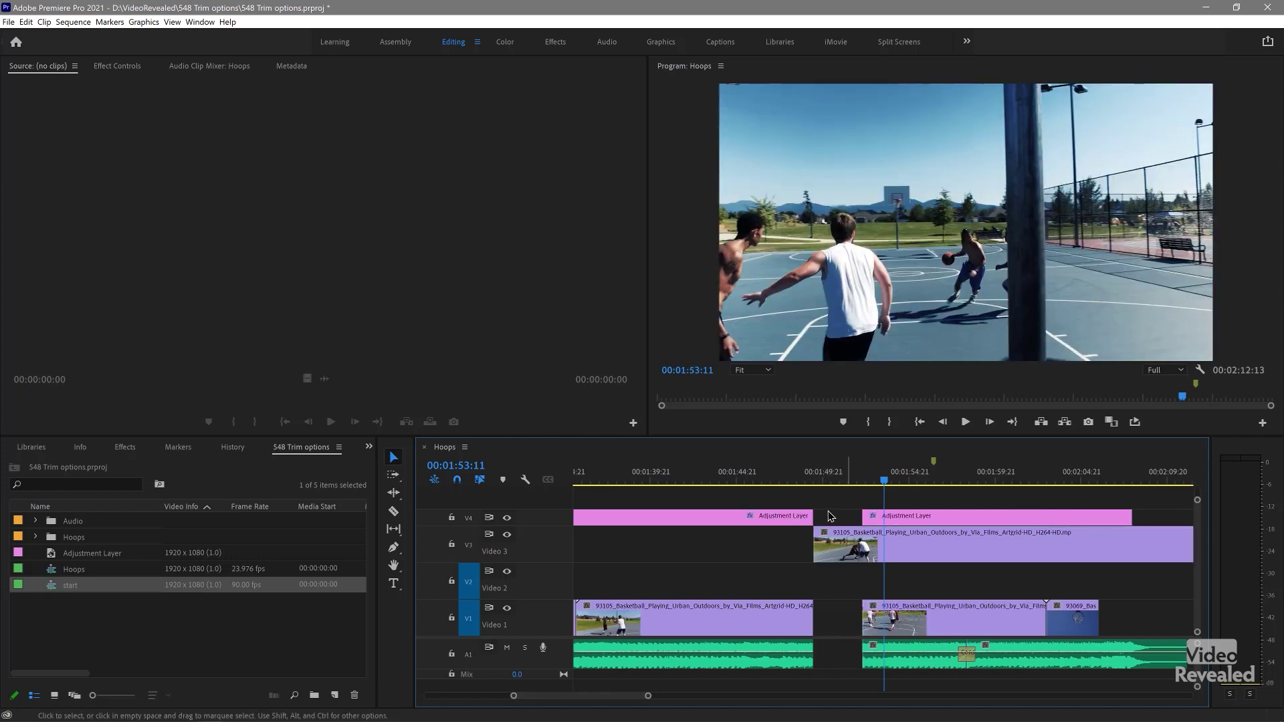
mouse_move(824, 543)
left_mouse_down()
mouse_move(850, 543)
mouse_move(814, 543)
left_mouse_up()
key("ctrl+z")
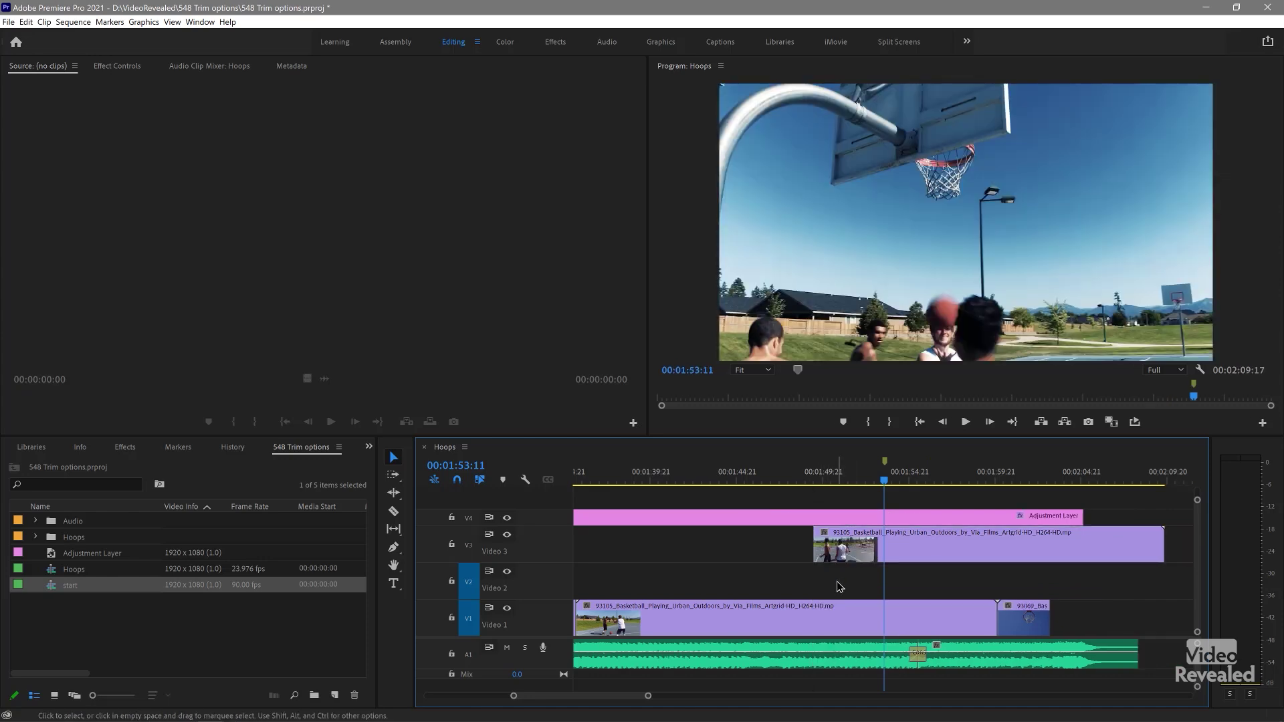
- Turn off shifting of clips that overlap the trim point during ripple trimming in the Trim preferences
left_click(26, 22)
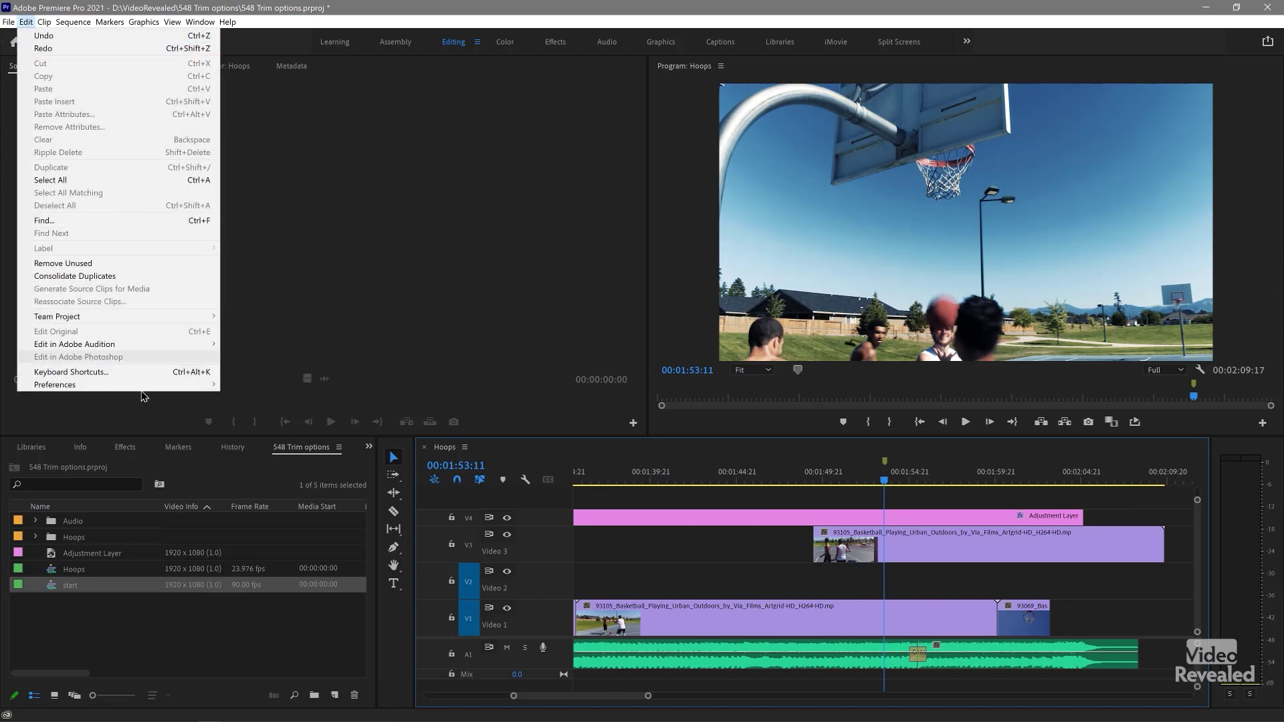
mouse_move(141, 387)
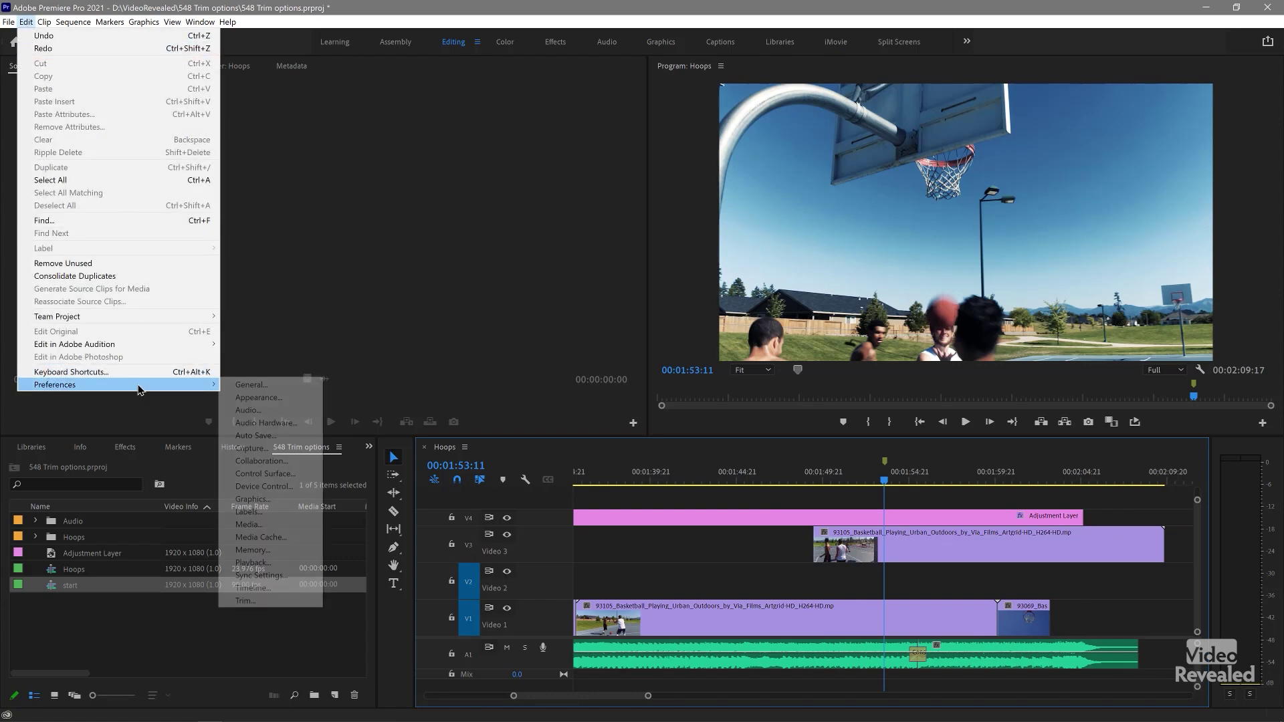
left_click(265, 601)
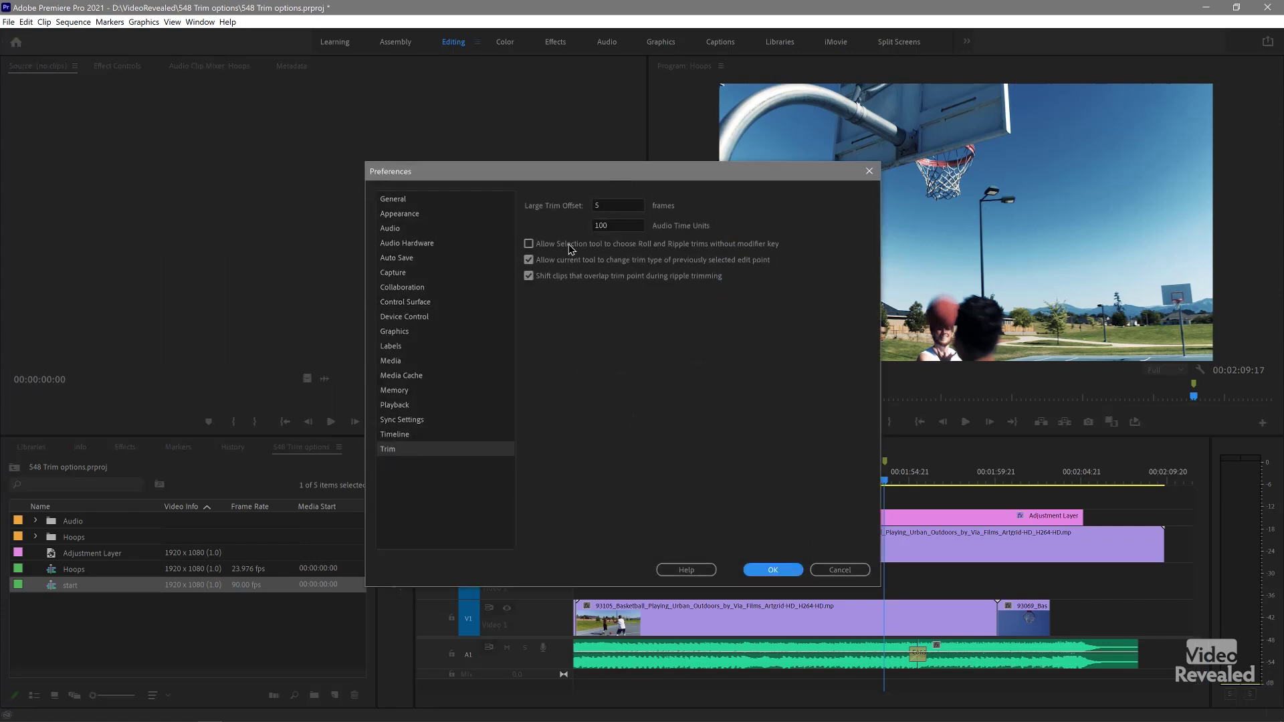
left_click(573, 277)
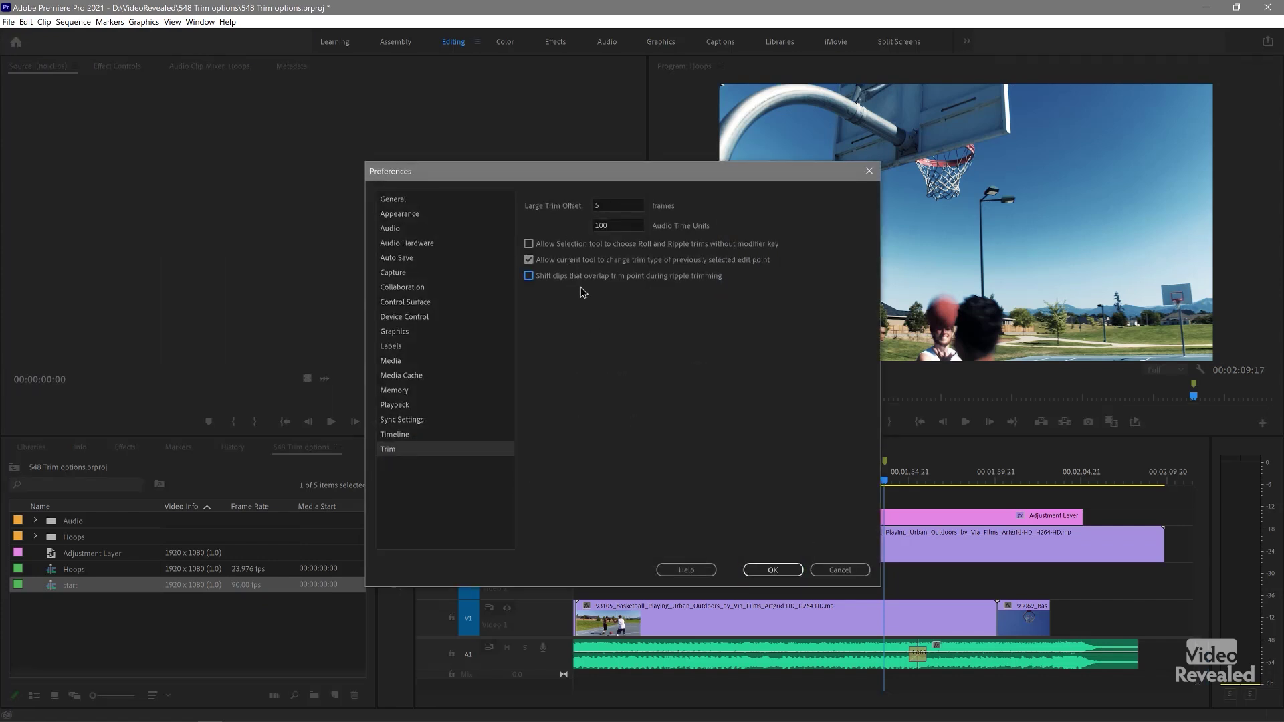
left_click(771, 570)
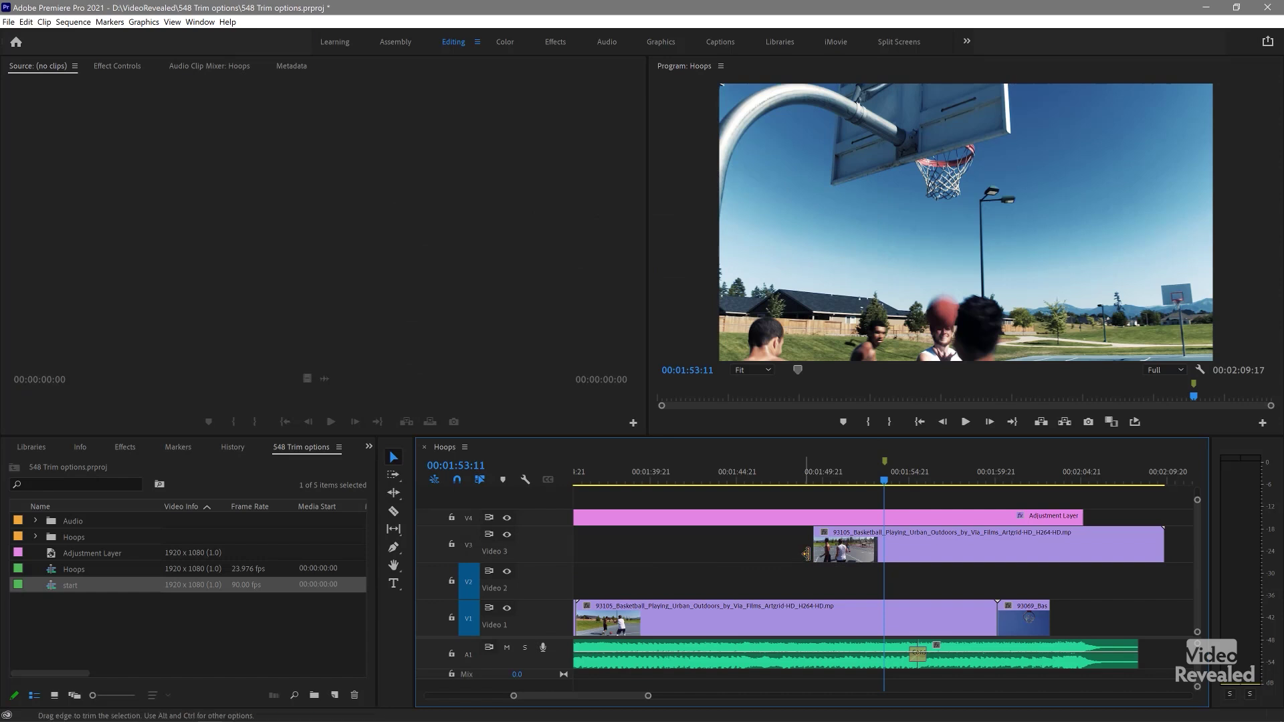
- Ripple-trim the in point of the 93105 clip on Video 3, undo it, and repeat to extend the clip's start by about two seconds
left_click_drag(817, 542, 768, 541)
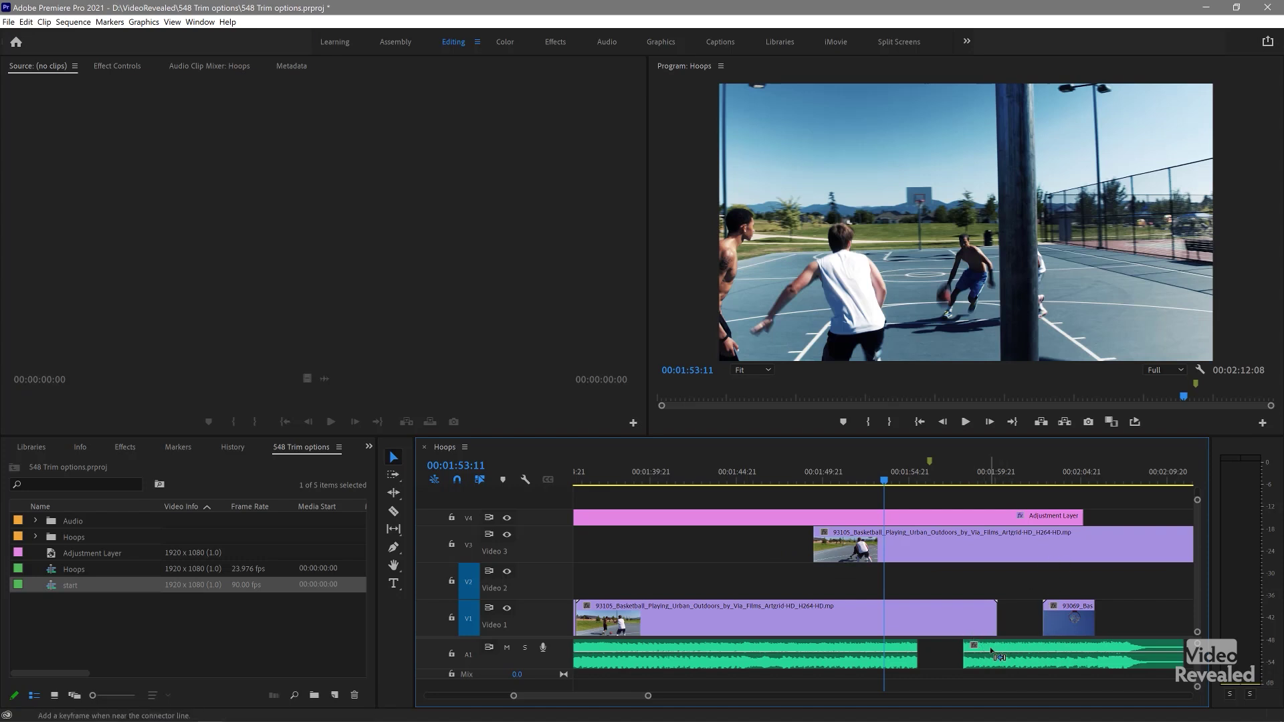
key("ctrl+z")
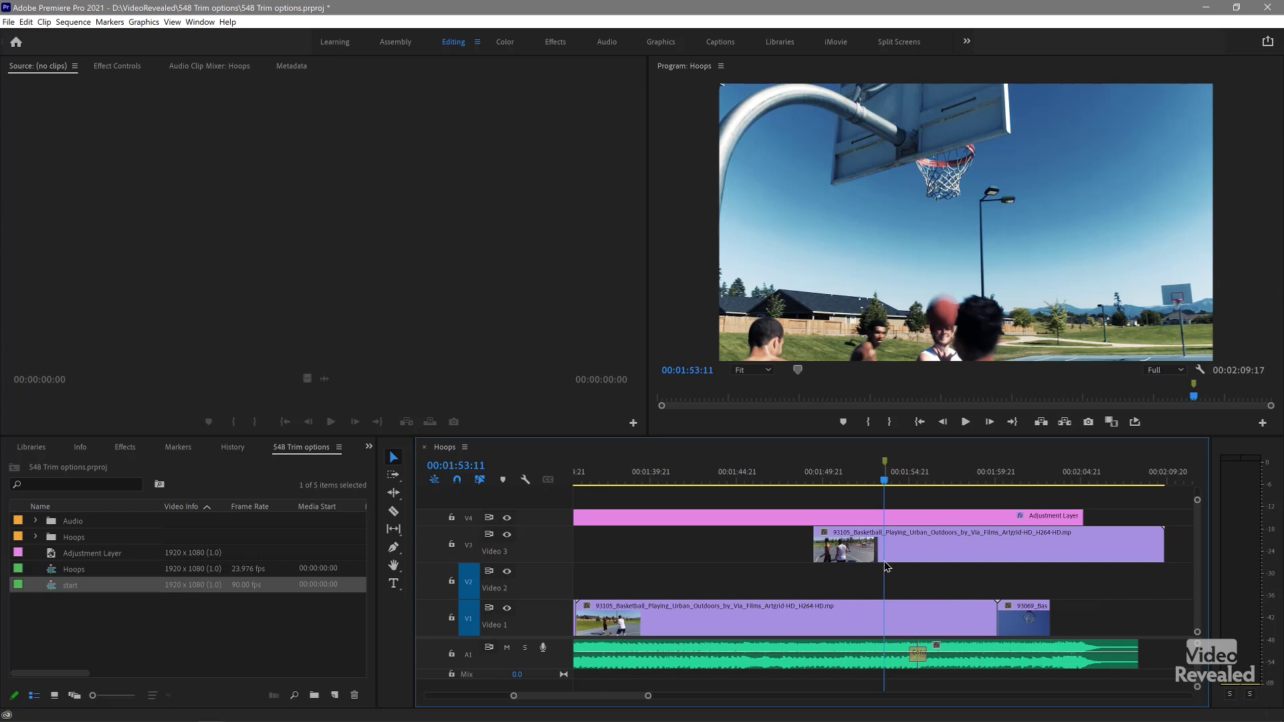
left_click_drag(820, 542, 781, 545)
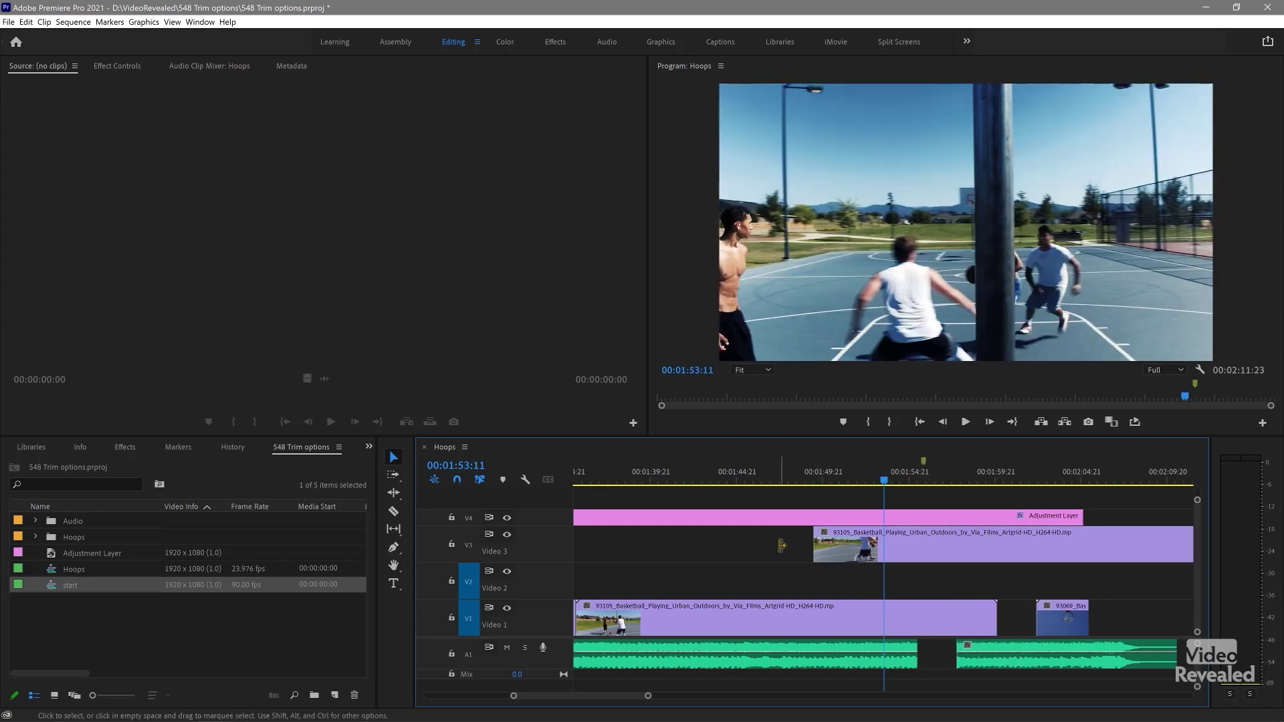